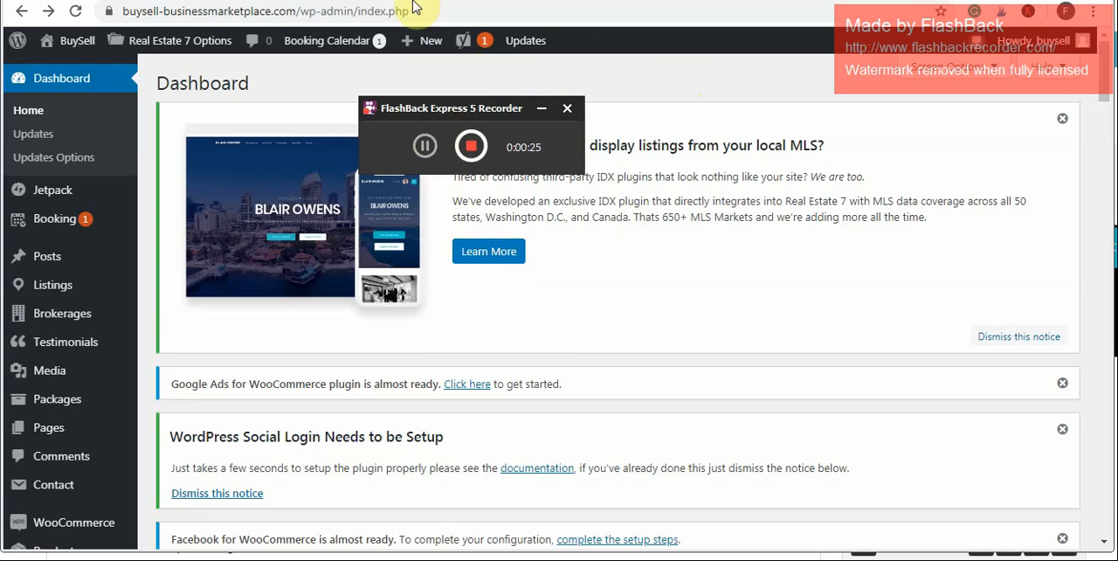
# - Open the form for adding a new property listing
pyautogui.moveTo(420, 42)
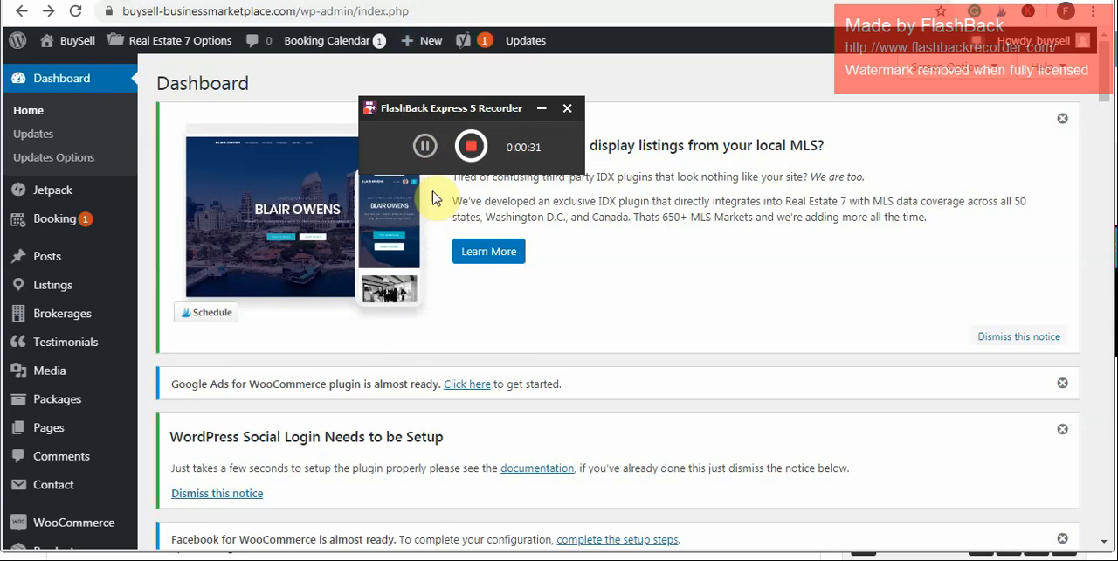
pyautogui.click(550, 109)
pyautogui.moveTo(429, 46)
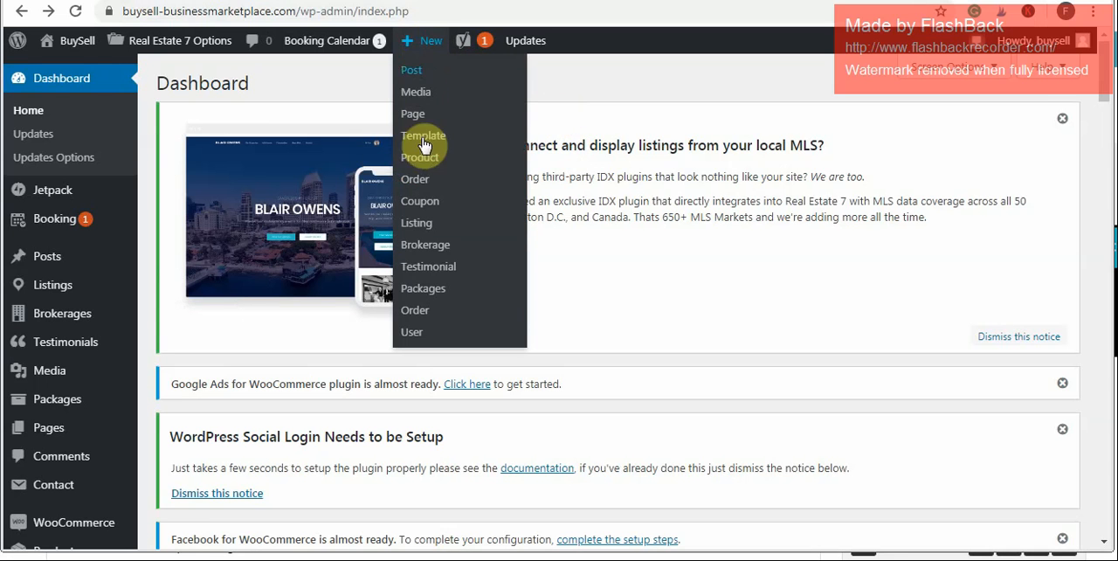
pyautogui.click(435, 232)
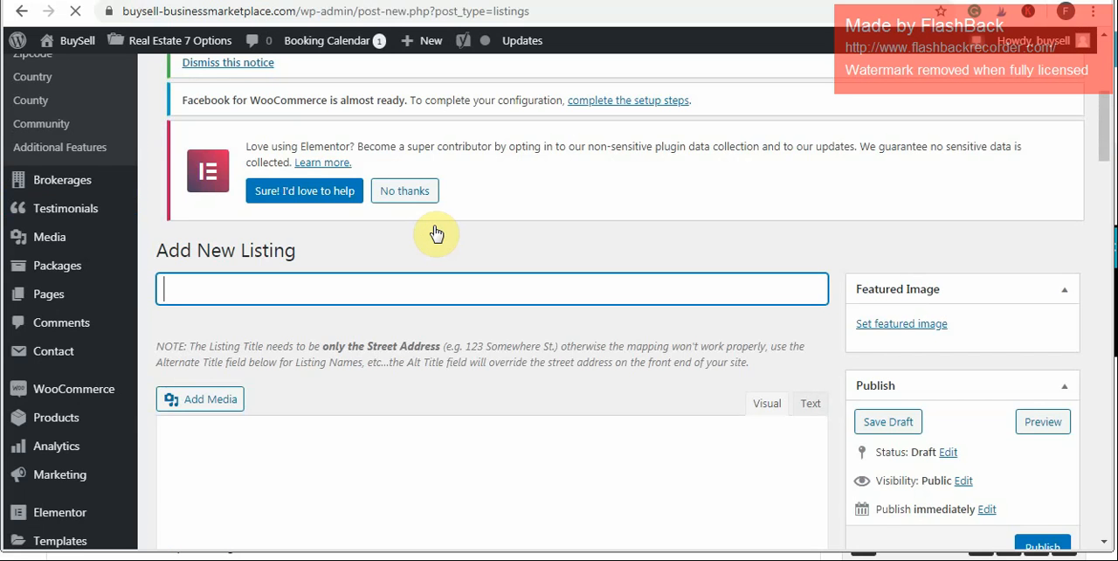
# - Enter "Nairobi,Westlands" as the street address title of the new listing
pyautogui.click(1105, 147)
pyautogui.moveTo(1105, 146); pyautogui.dragTo(1108, 155)
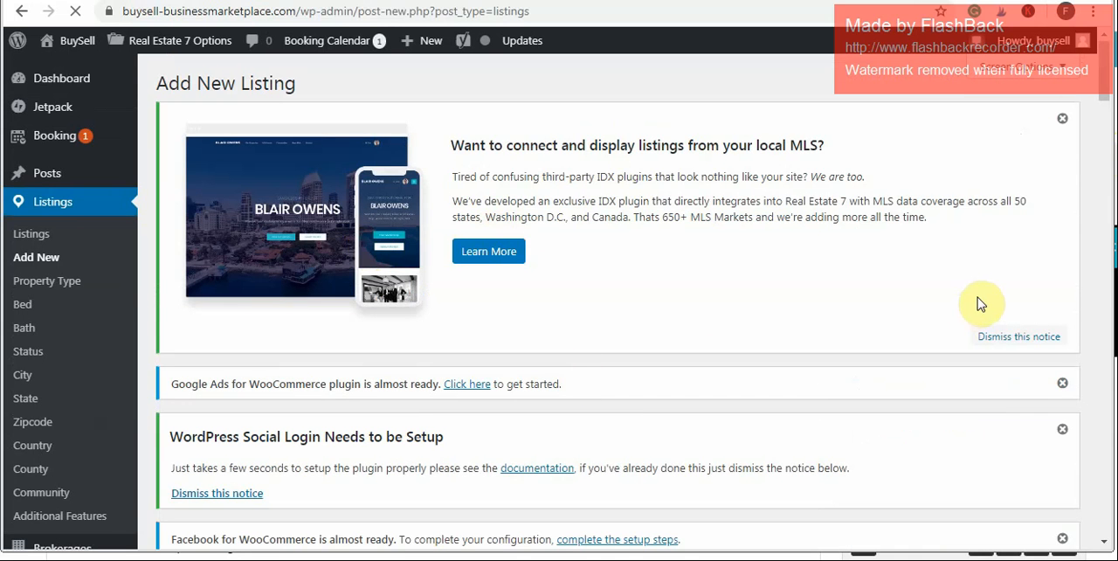
pyautogui.moveTo(1109, 83); pyautogui.dragTo(1109, 125)
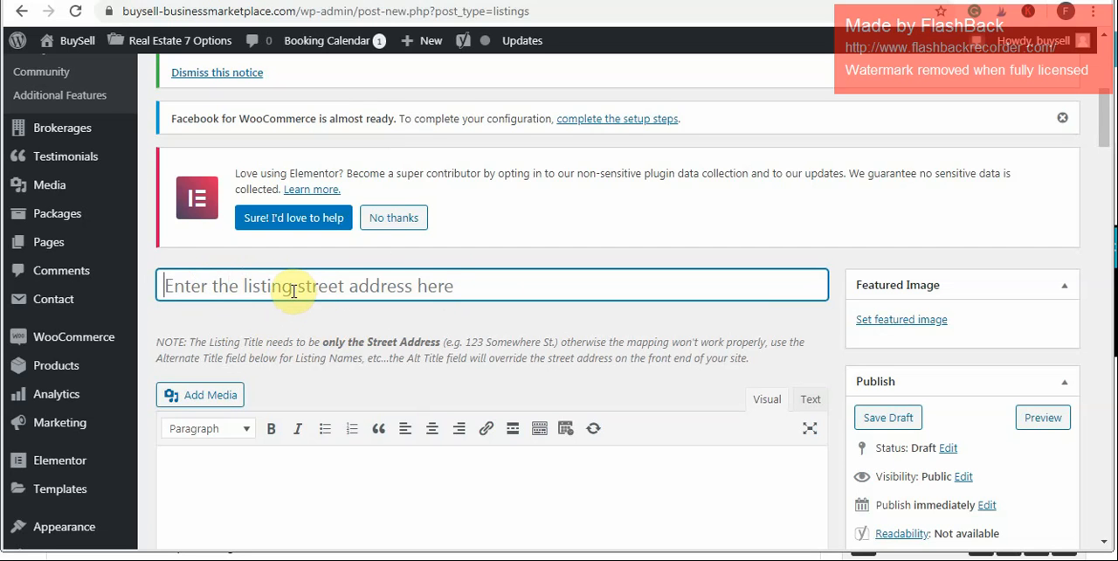
pyautogui.click(294, 291)
pyautogui.write('Na')
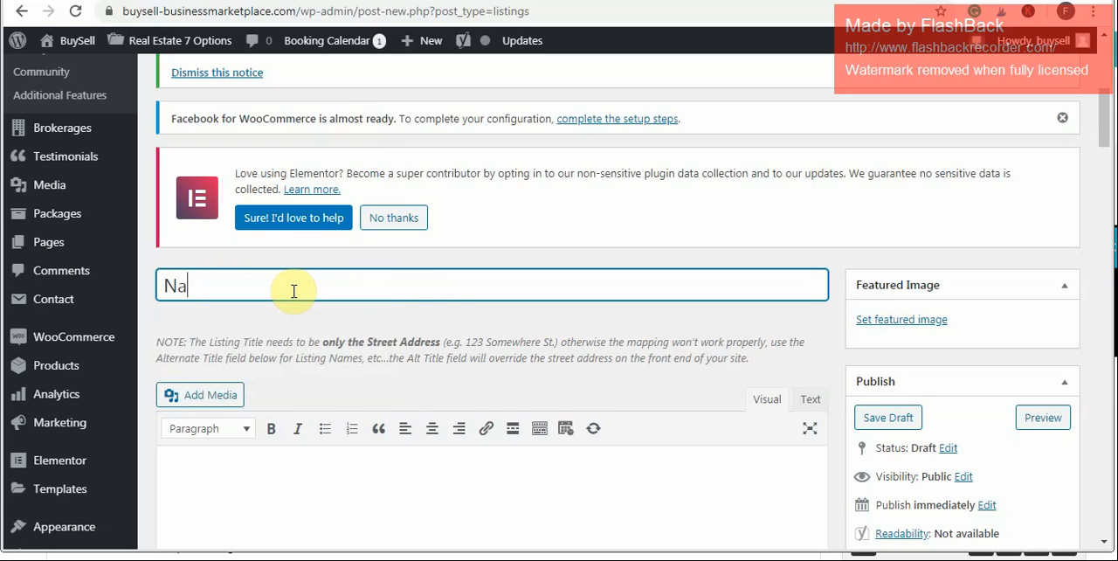
pyautogui.write('irobi,westlands')
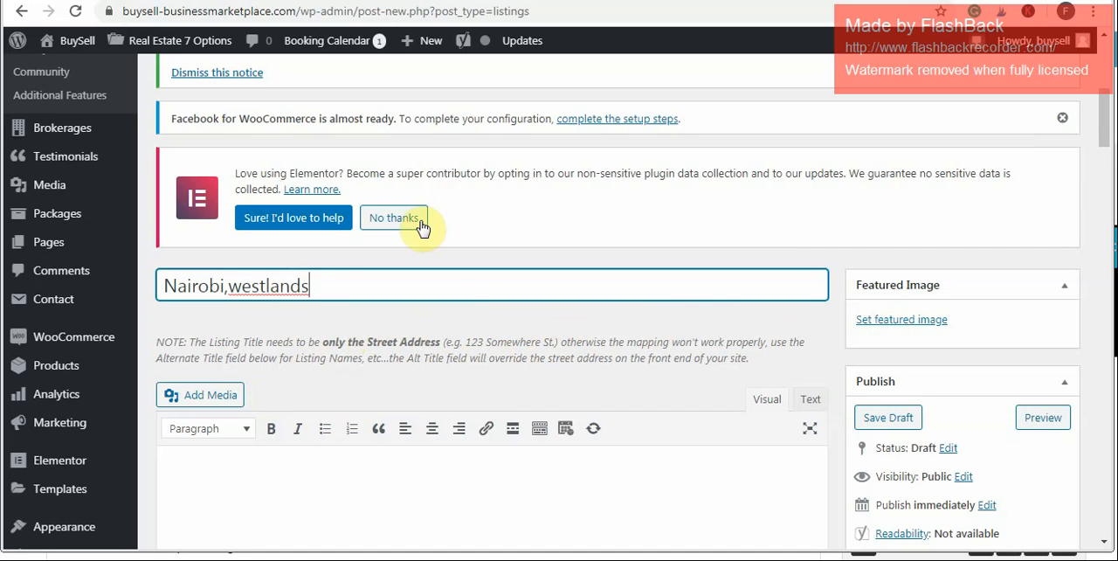
pyautogui.click(243, 289)
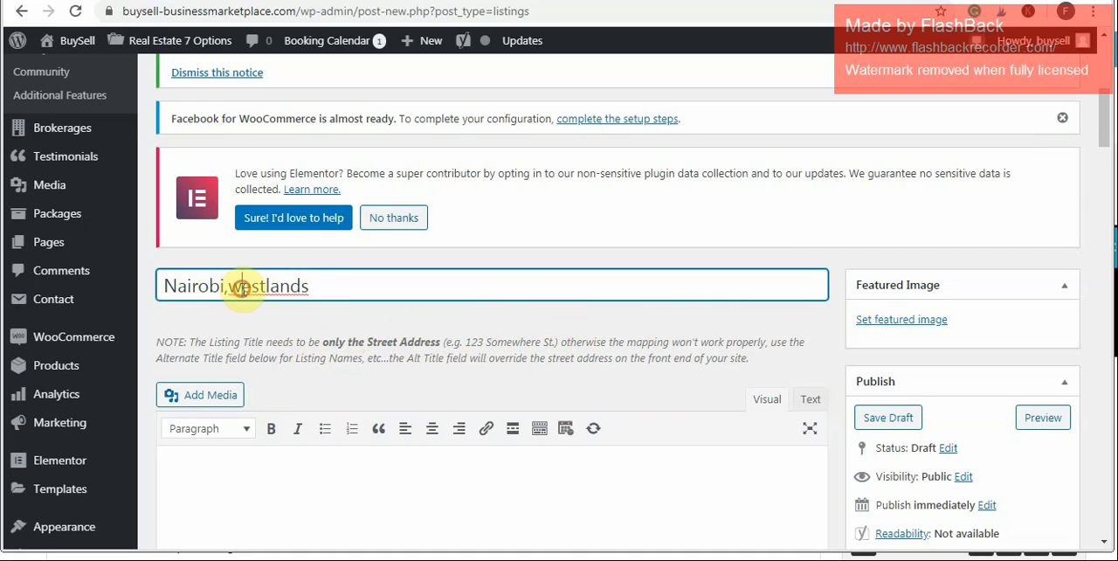
pyautogui.press('BackSpace')
pyautogui.write('W')
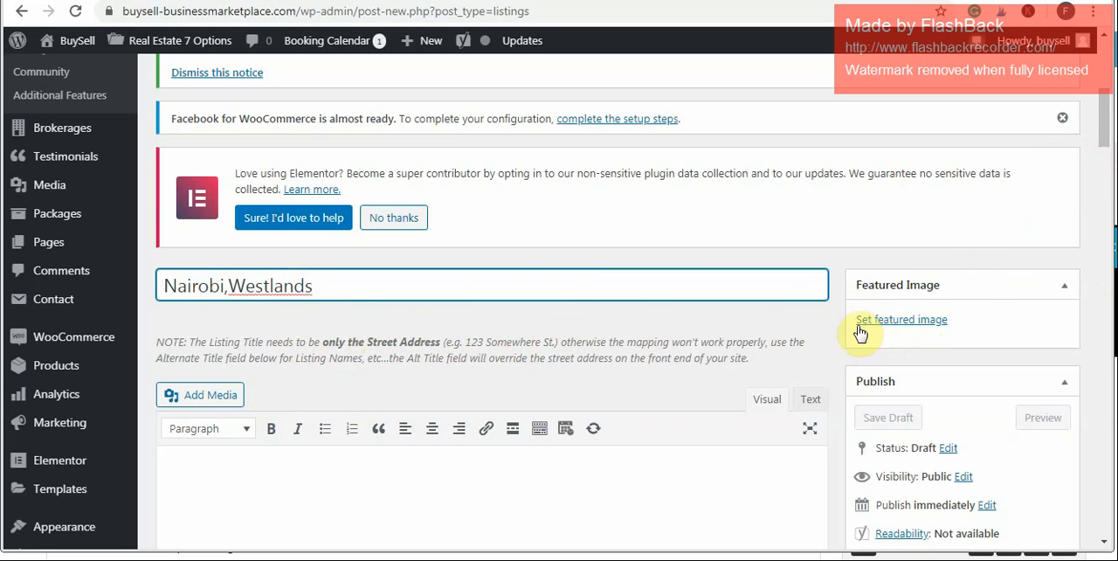
# - Set Affordable-property-1.jpg, the apartment building photo from the media library, as the listing's featured image
pyautogui.click(913, 325)
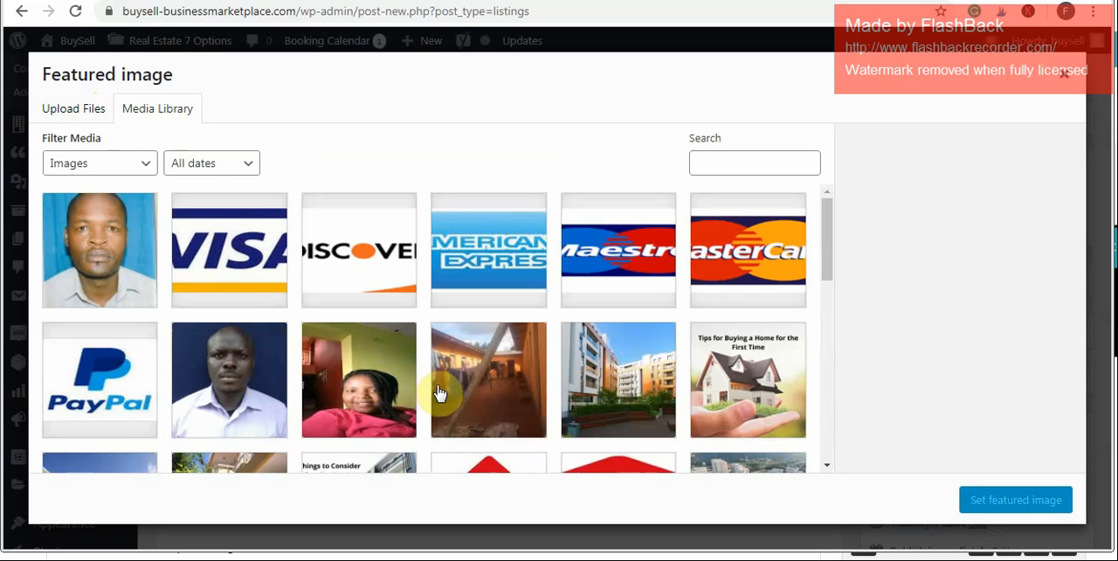
pyautogui.click(611, 395)
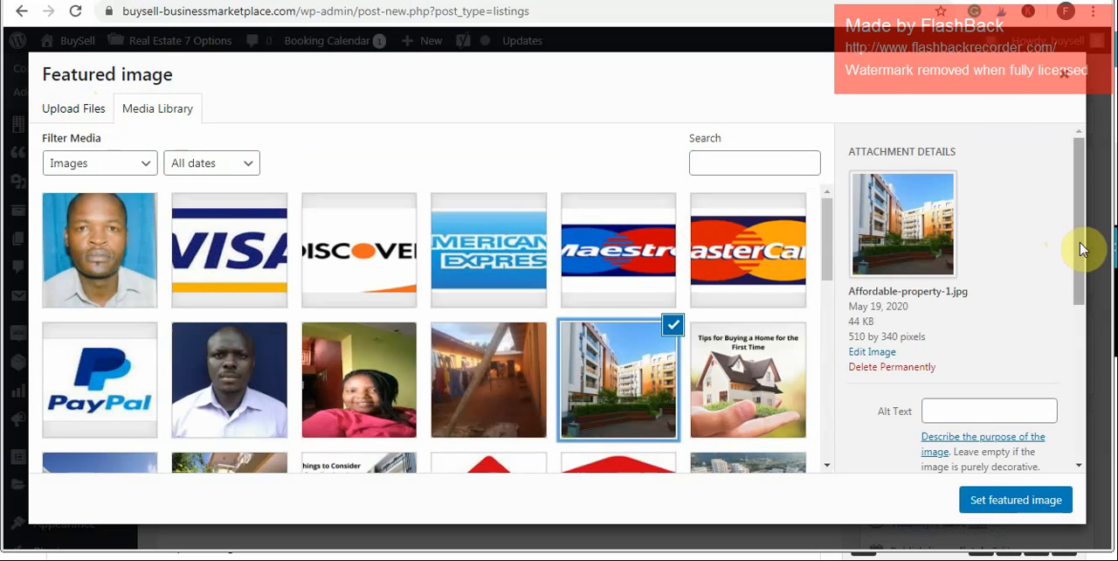
pyautogui.moveTo(1077, 248); pyautogui.dragTo(1081, 259)
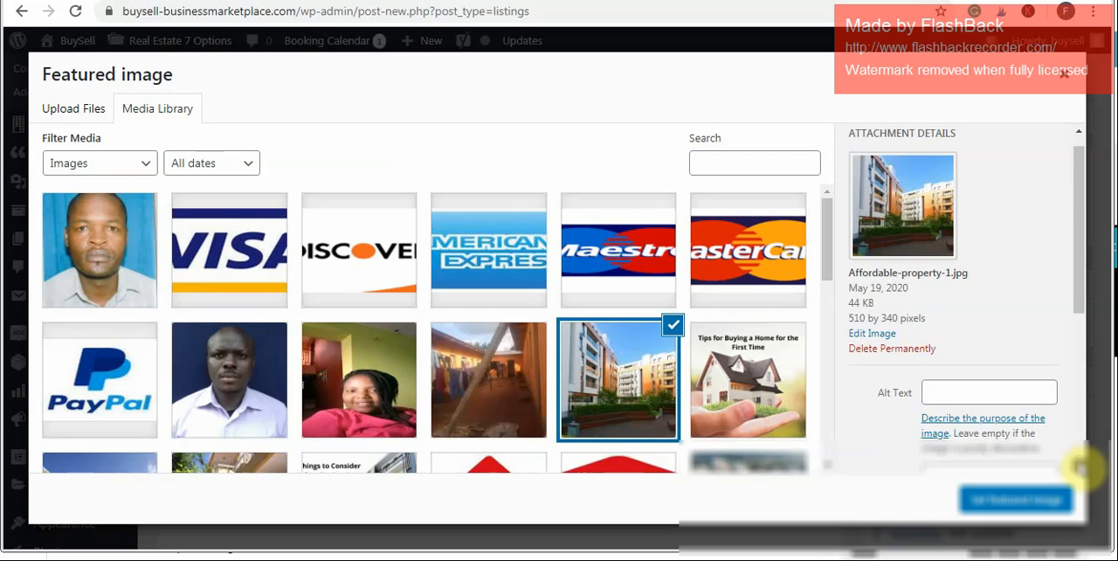
pyautogui.scroll(-1, 1081, 469)
pyautogui.scroll(-1, 1081, 469)
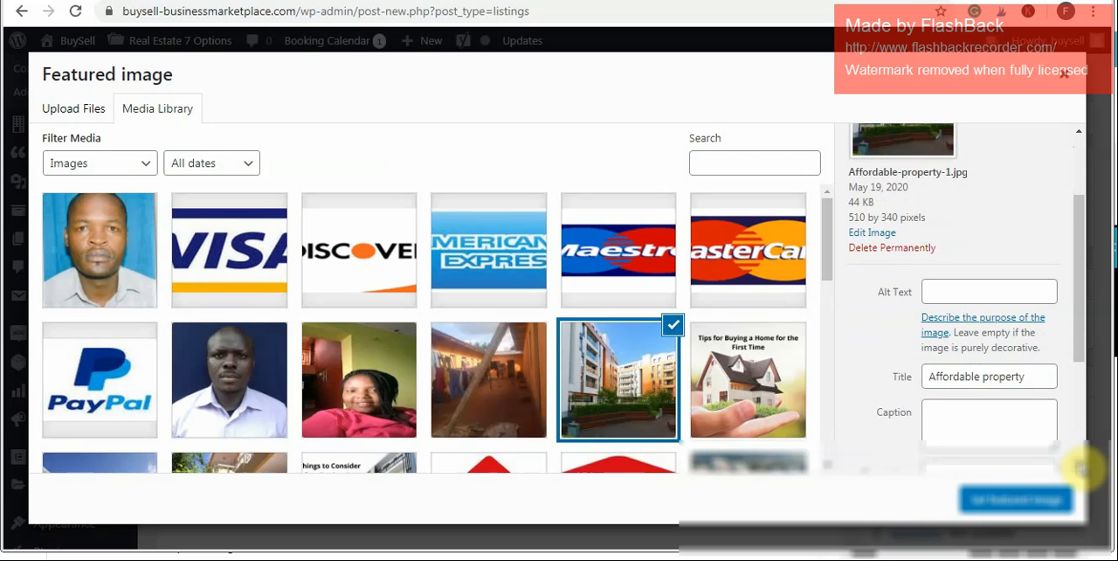
pyautogui.scroll(-2, 1081, 469)
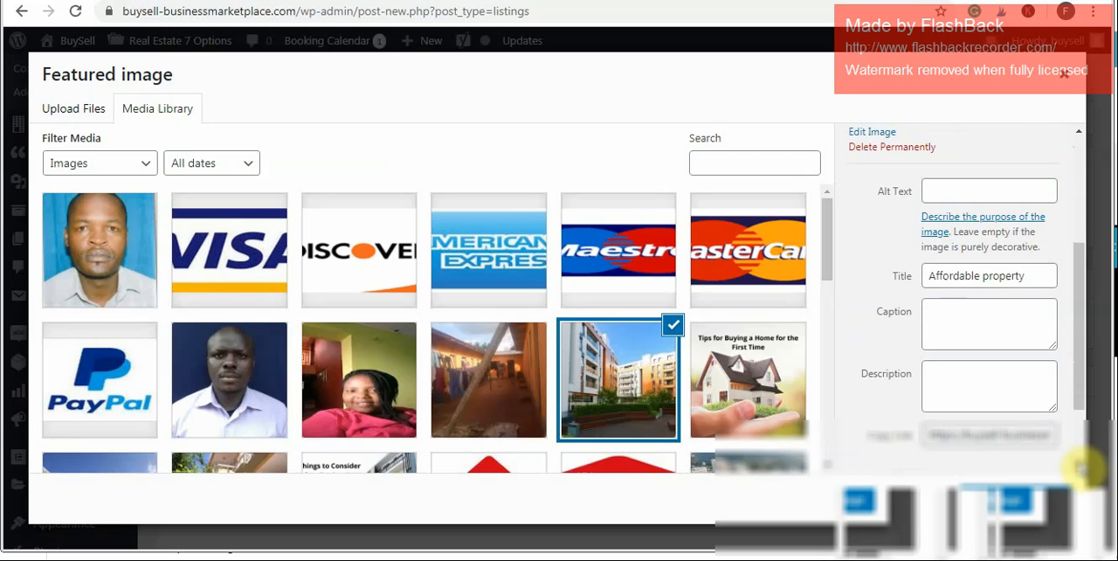
pyautogui.scroll(-2, 1080, 469)
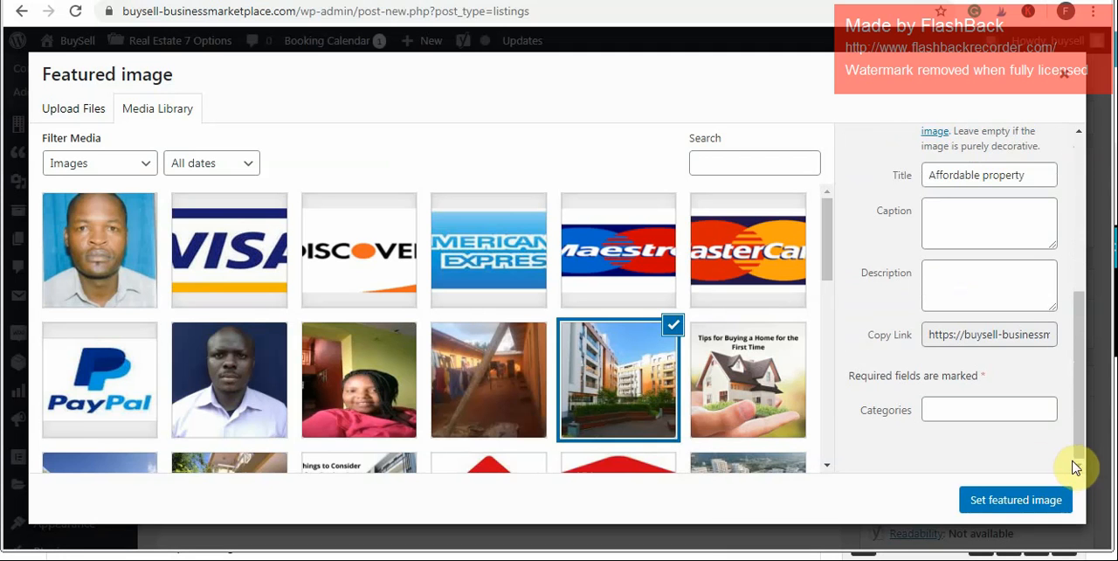
pyautogui.click(1019, 511)
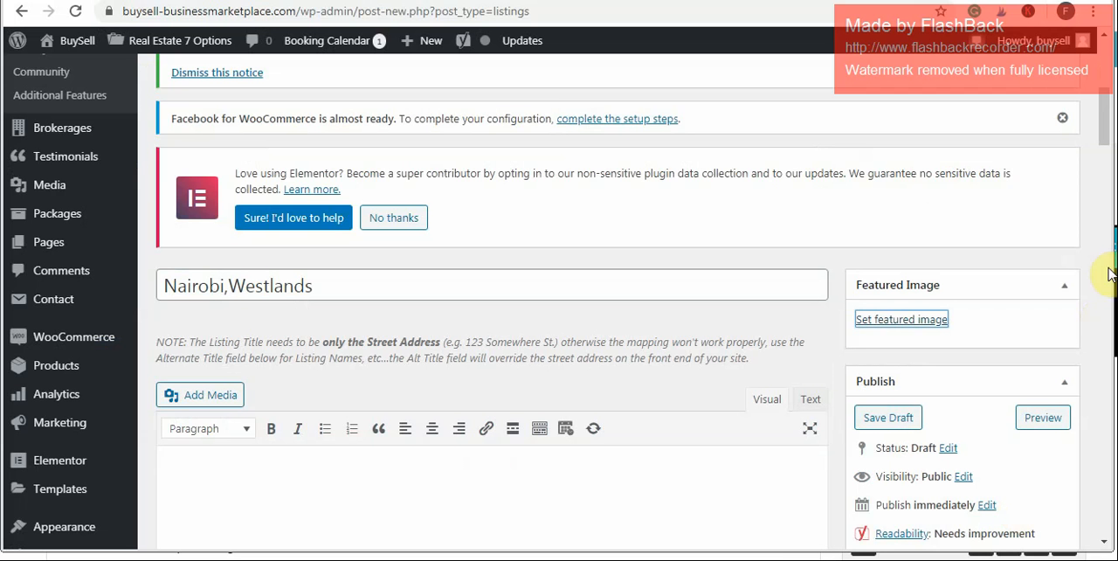
# - Look over the listing form's sections, including the featured image, description editor, SEO preview and the available property types
pyautogui.moveTo(1102, 131); pyautogui.dragTo(1102, 250)
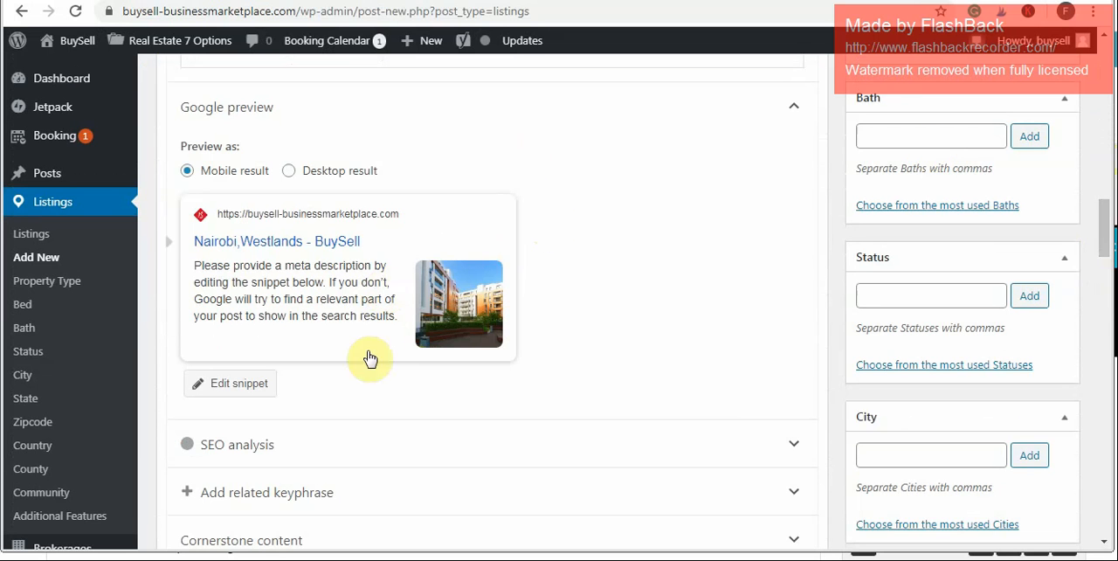
pyautogui.scroll(-3, 1098, 227)
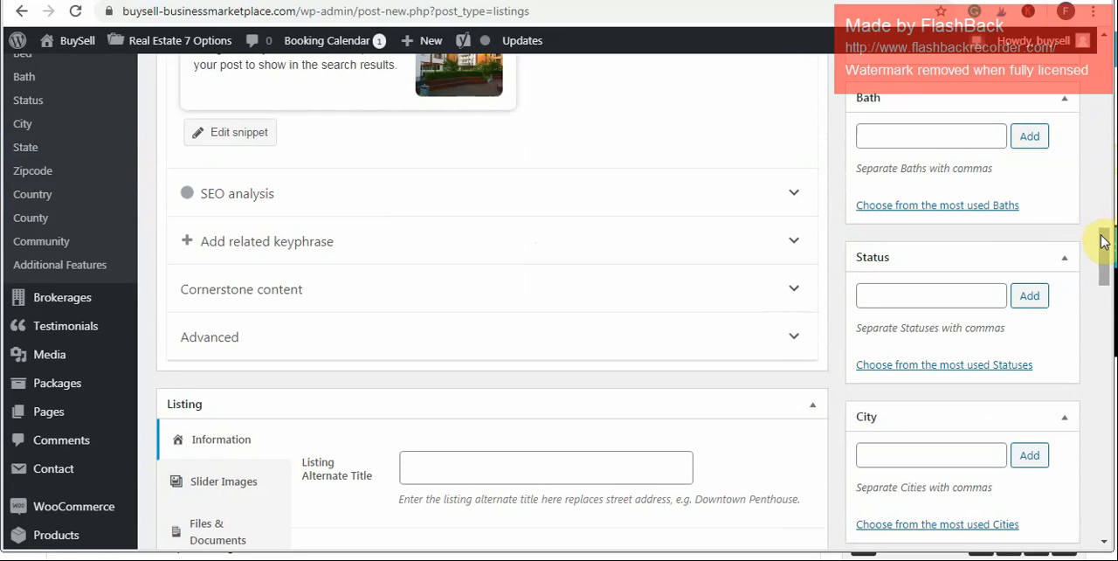
pyautogui.moveTo(1103, 244); pyautogui.dragTo(1098, 128)
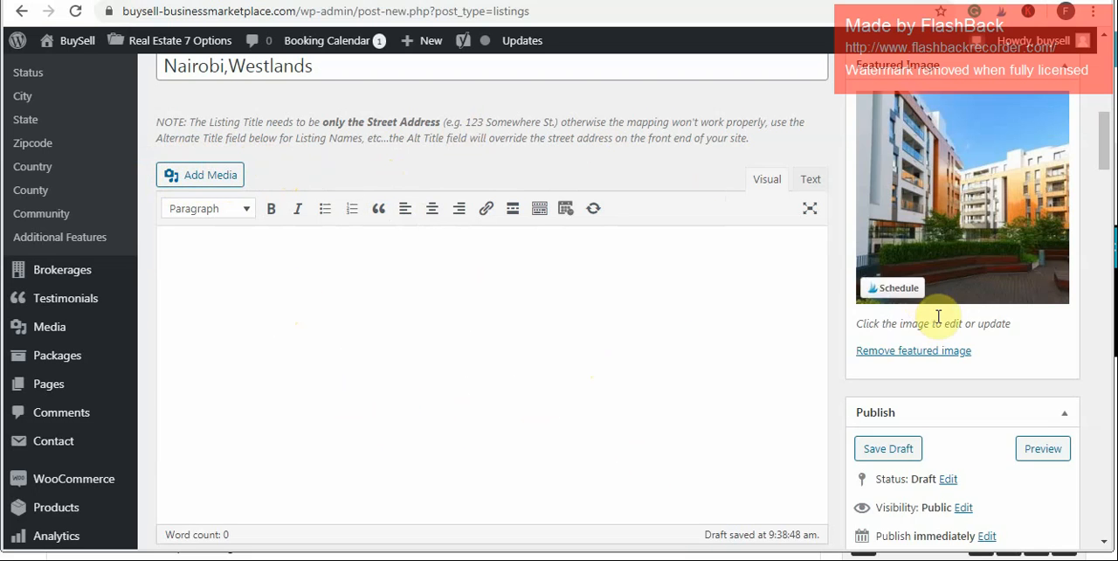
pyautogui.click(1110, 546)
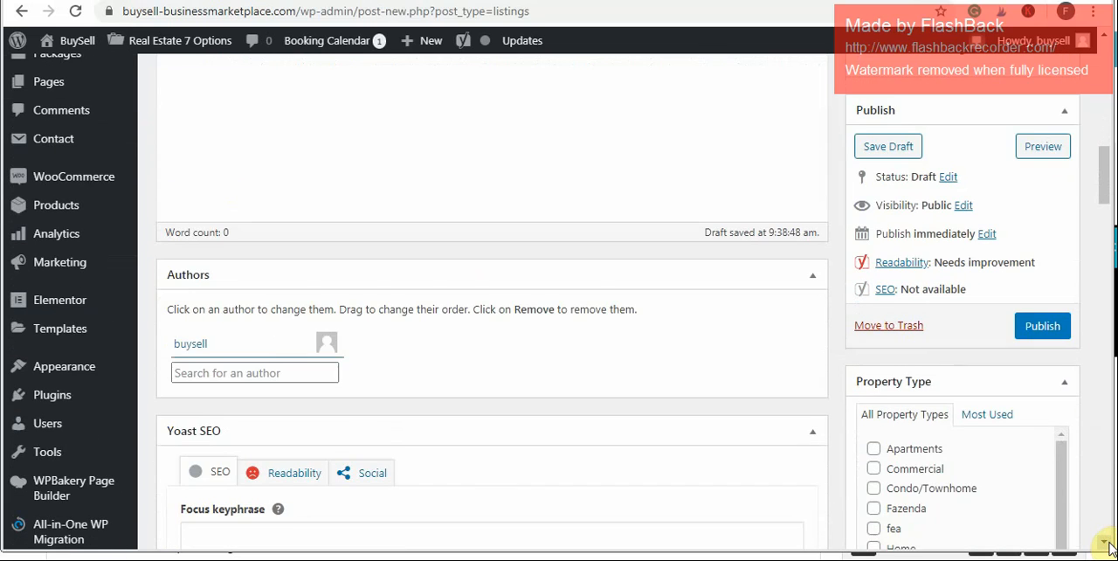
pyautogui.click(1110, 547)
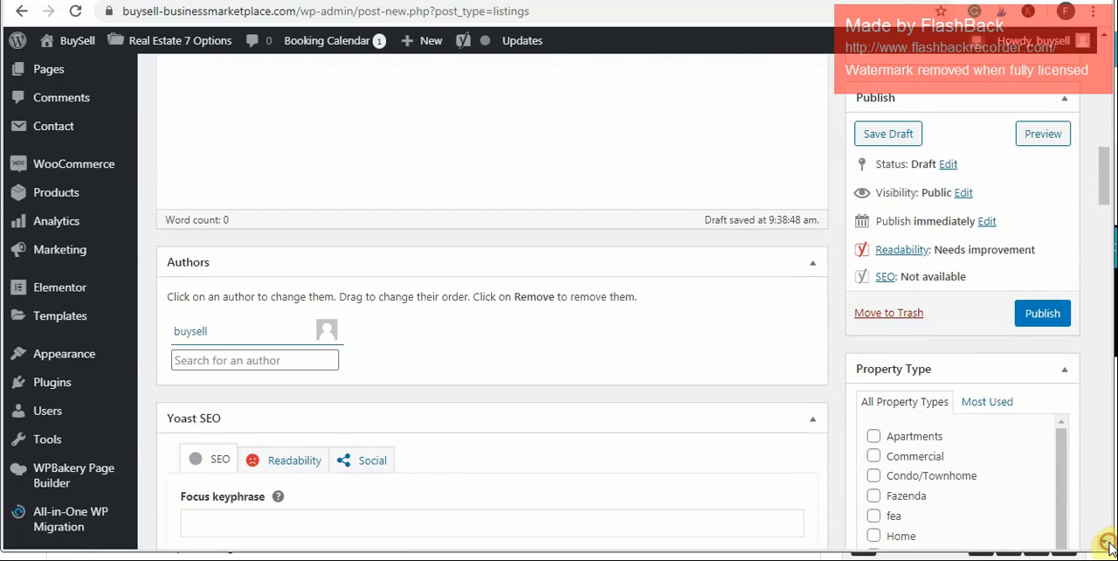
pyautogui.click(1110, 547)
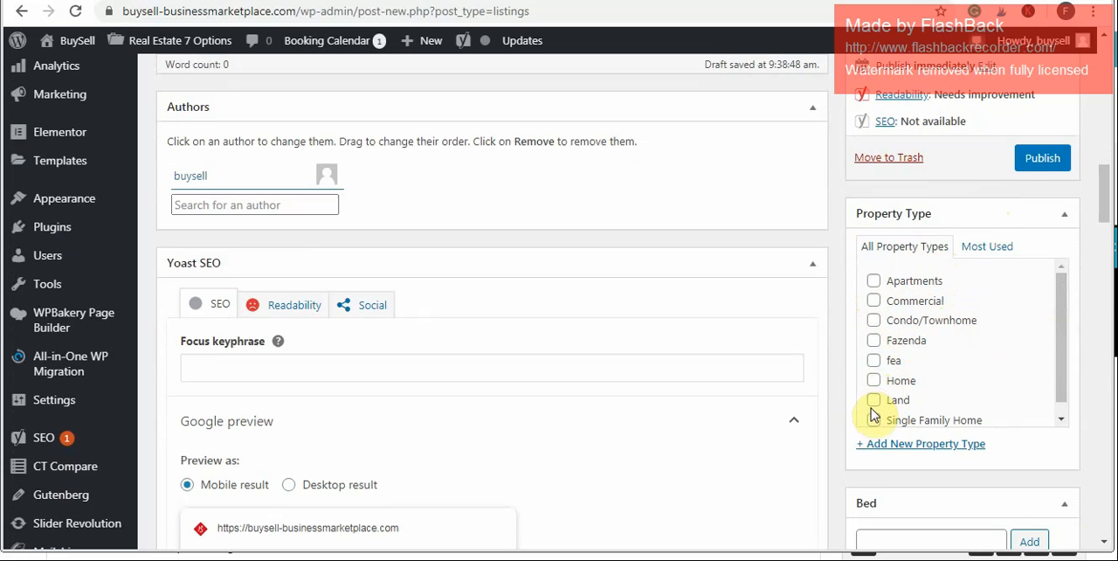
pyautogui.click(1061, 420)
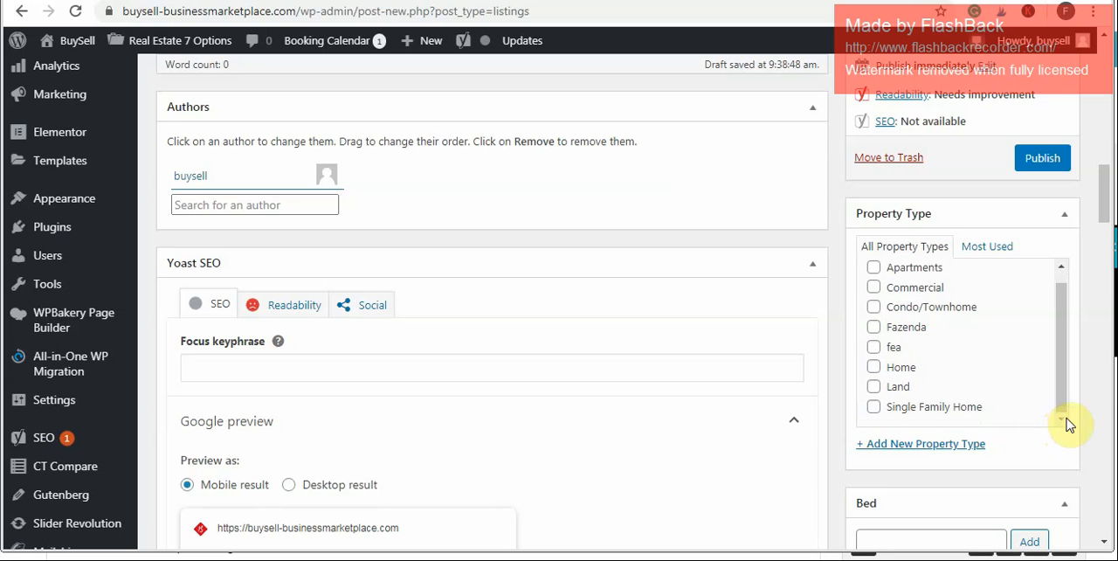
# - Add the value 3 for Bed and the value 3 for Bath to the listing
pyautogui.moveTo(1107, 214); pyautogui.dragTo(1102, 247)
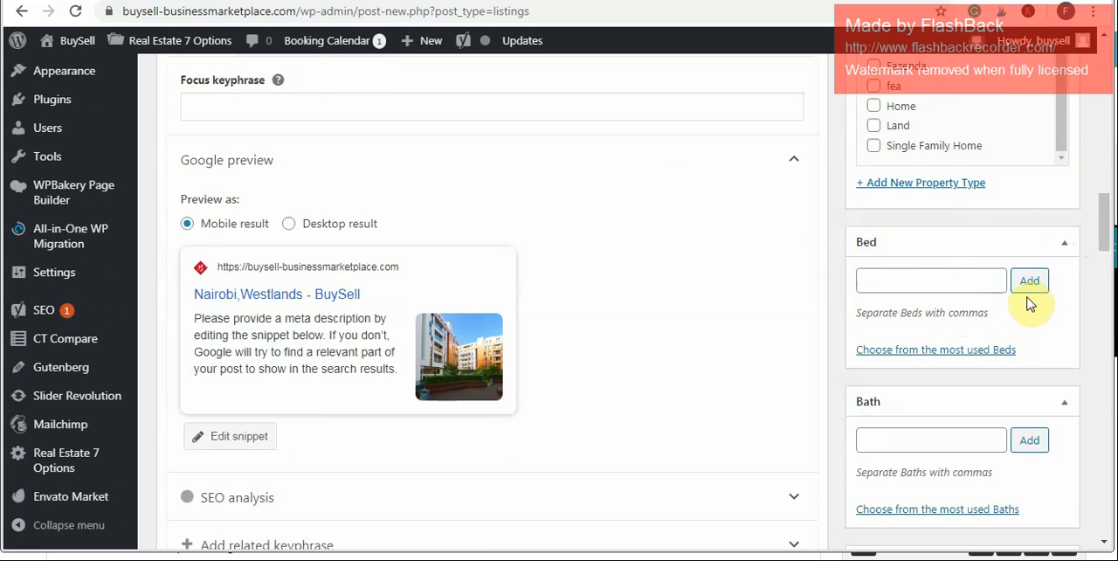
pyautogui.click(970, 283)
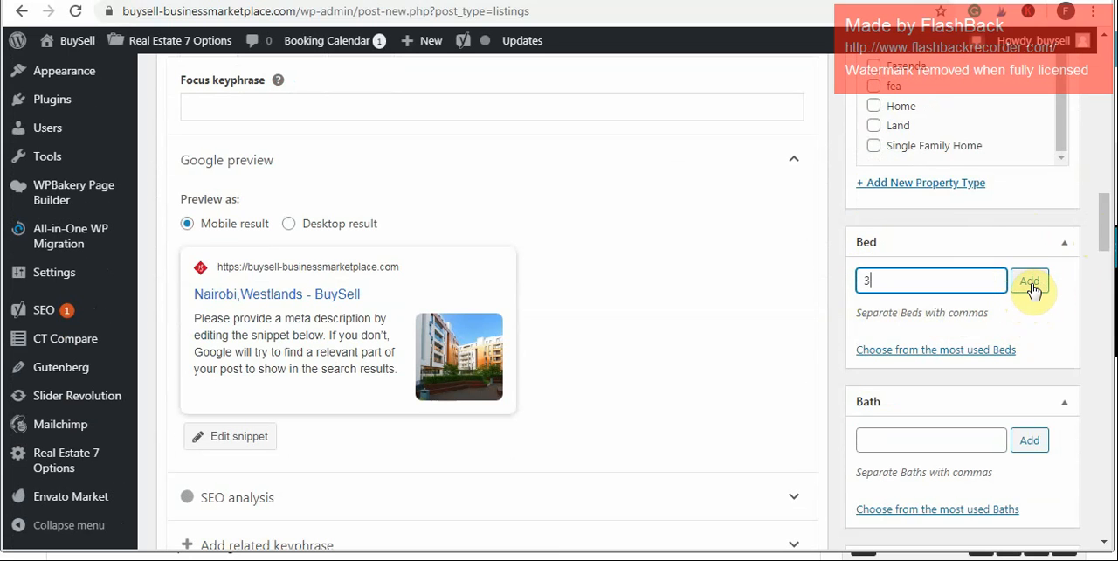
pyautogui.click(1031, 283)
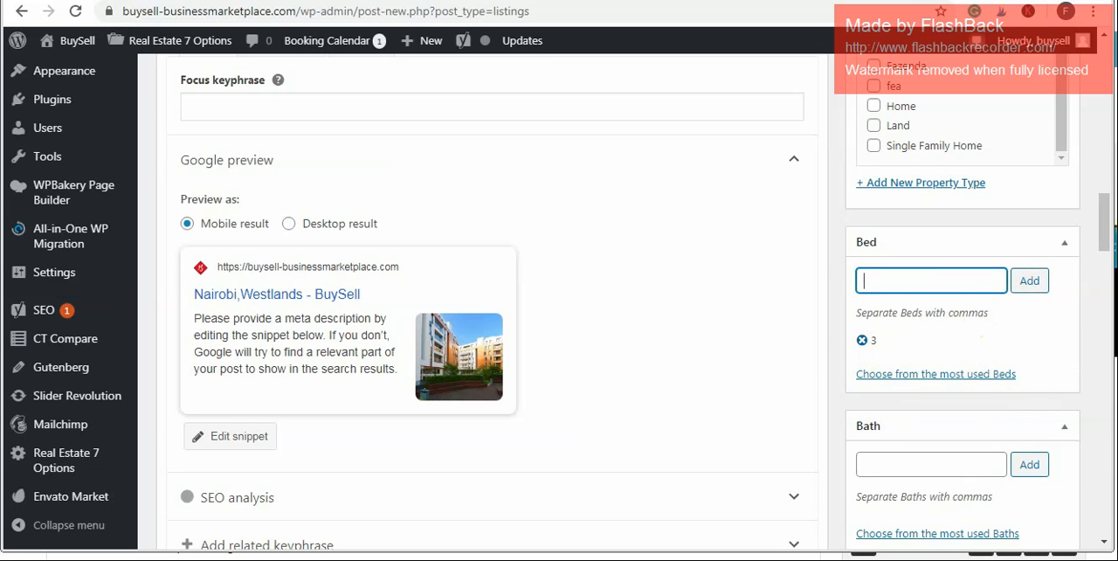
pyautogui.moveTo(1106, 230); pyautogui.dragTo(1112, 258)
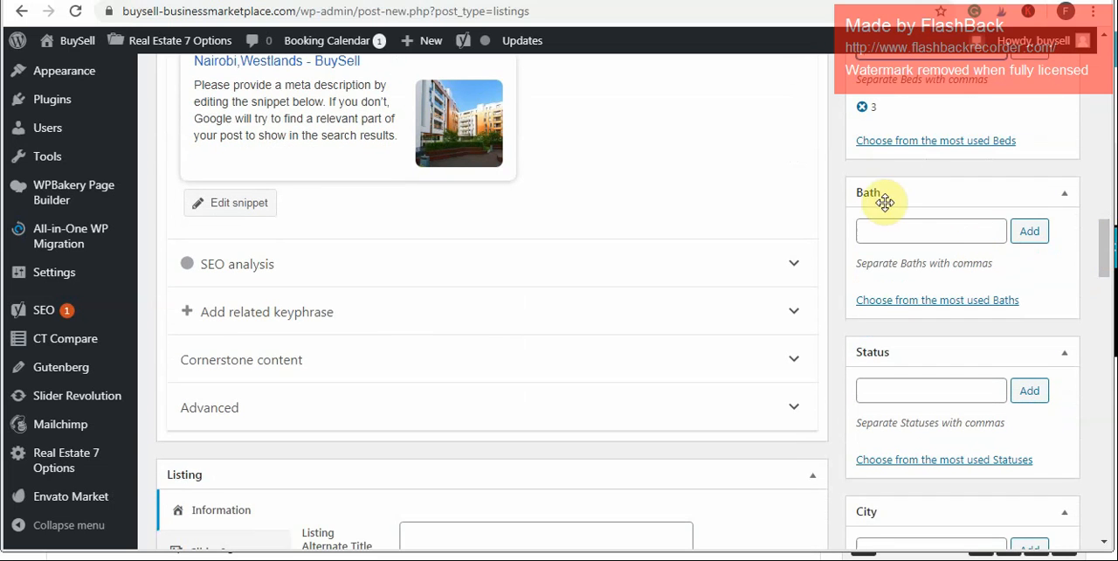
pyautogui.click(925, 237)
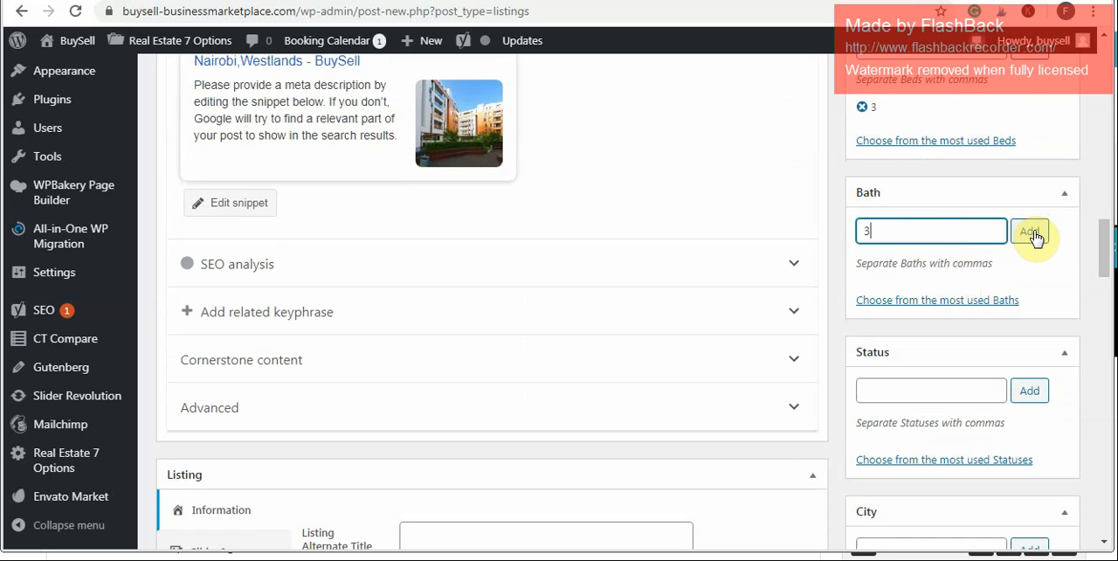
pyautogui.click(1029, 233)
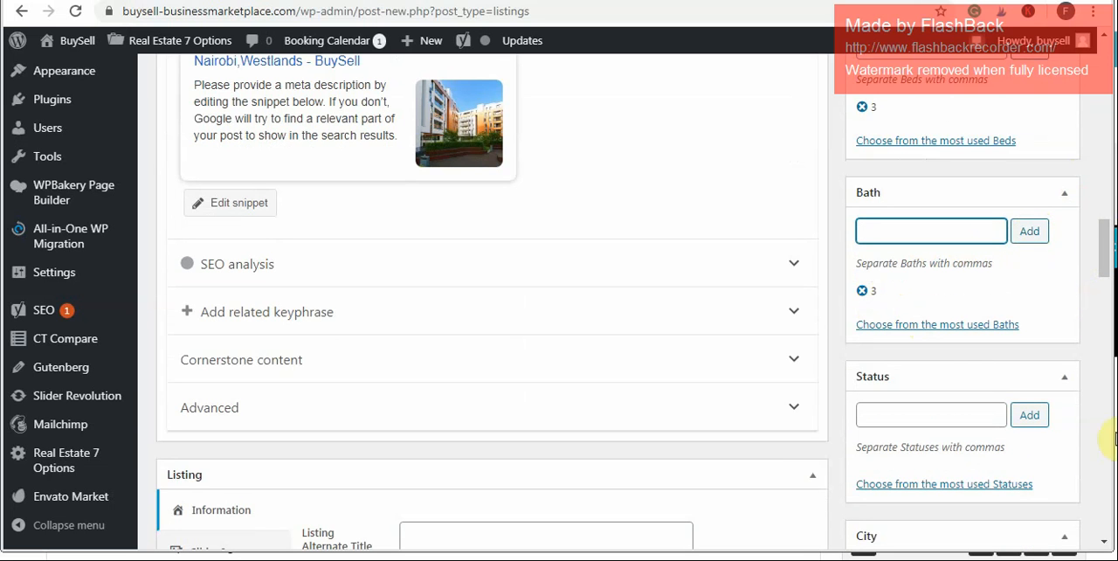
# - Add the status FOR SALE to the listing
pyautogui.click(1104, 545)
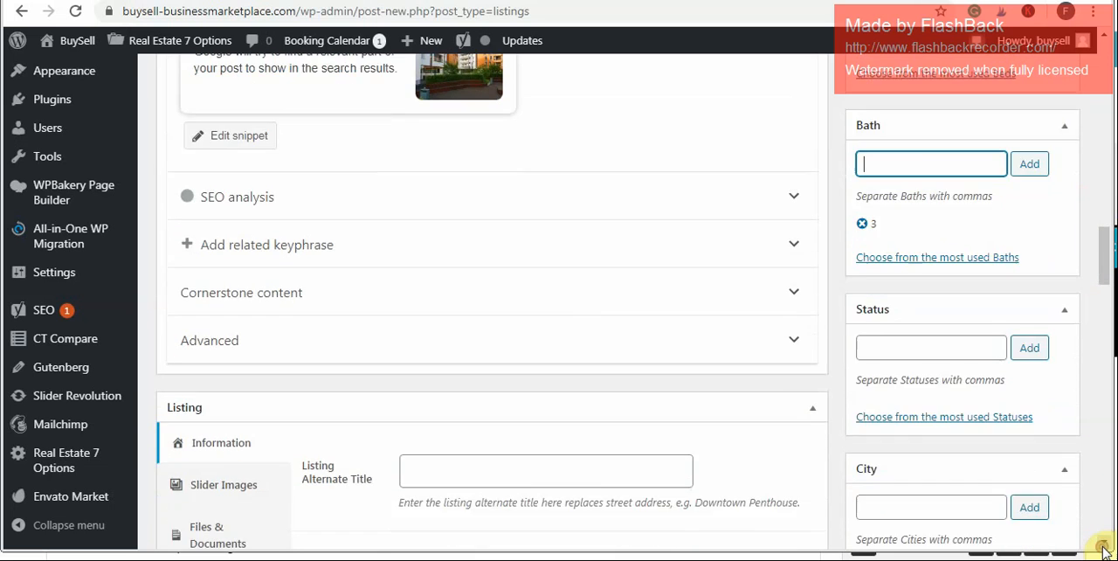
pyautogui.click(1104, 545)
pyautogui.click(931, 254)
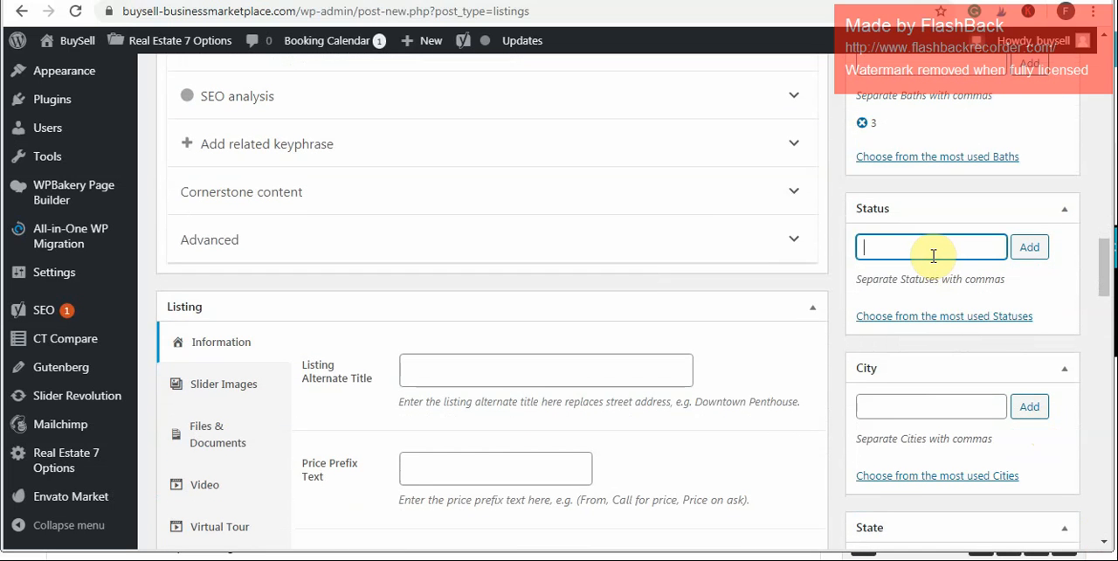
pyautogui.write('FOR RENT')
pyautogui.press('BackSpace')
pyautogui.press('BackSpace')
pyautogui.press('BackSpace')
pyautogui.press('BackSpace')
pyautogui.write('SALE')
pyautogui.click(1031, 252)
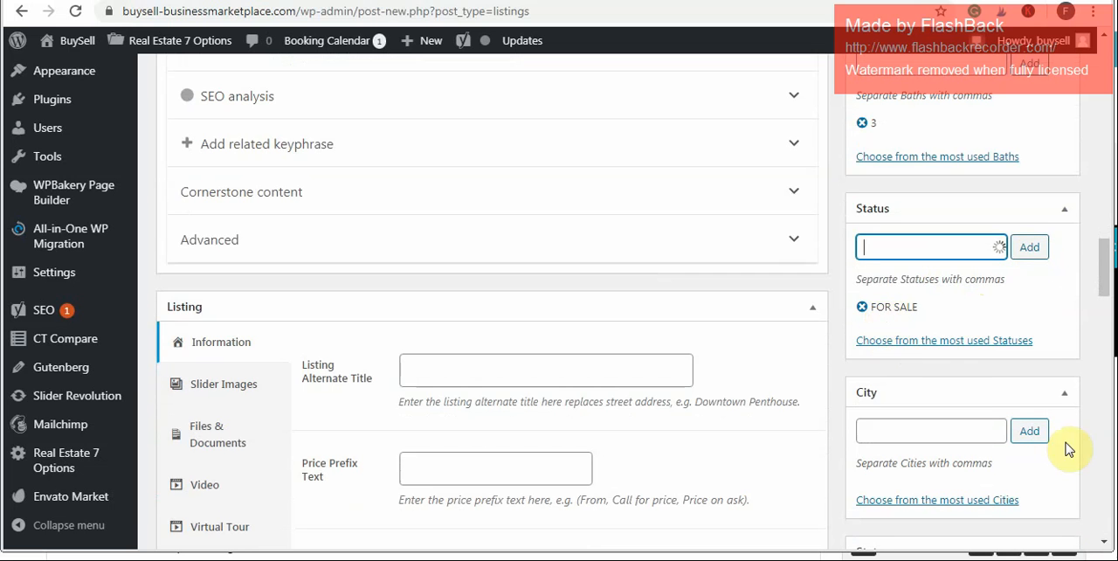
# - Add the city NAIROBI to the listing
pyautogui.click(1106, 548)
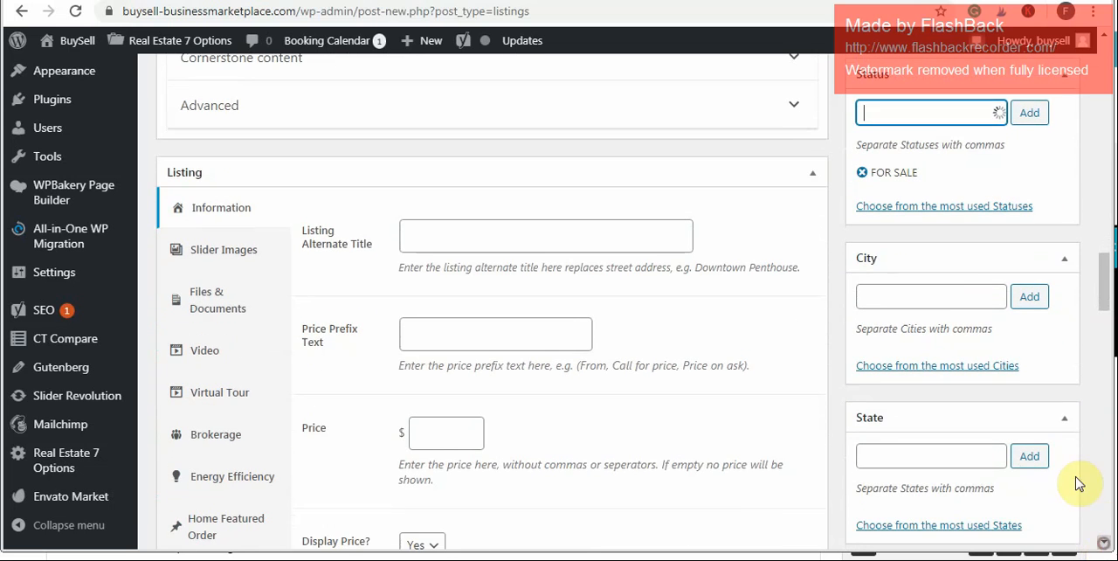
pyautogui.click(941, 291)
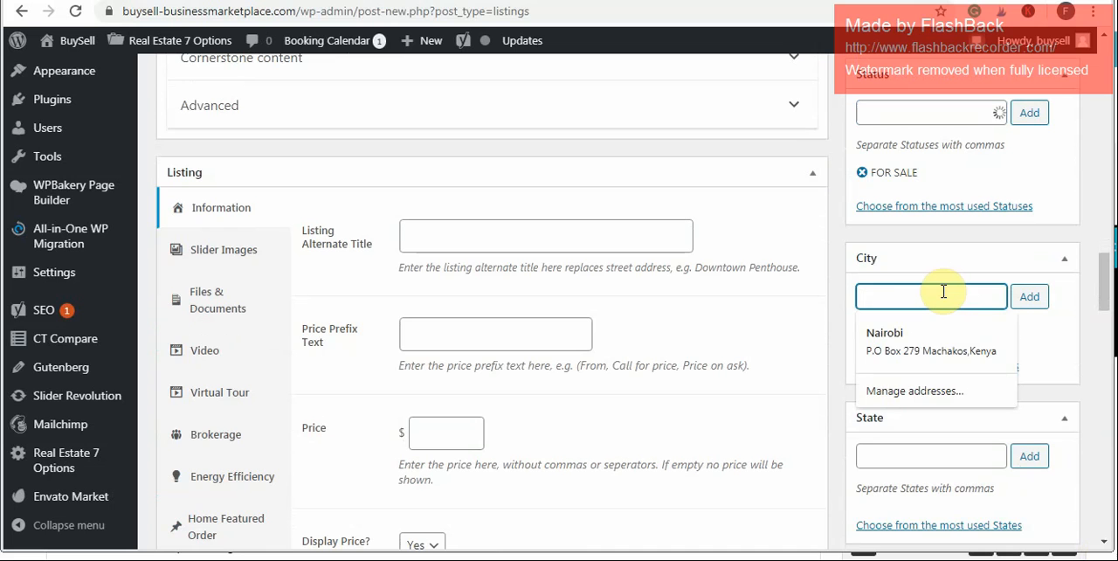
pyautogui.write('NAIROBI')
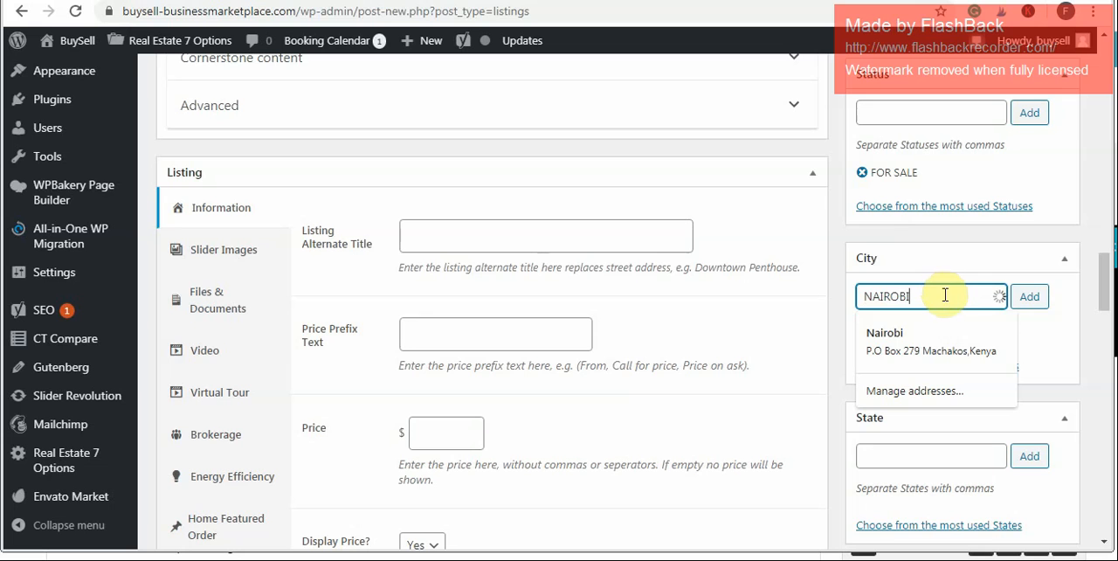
pyautogui.click(1034, 308)
# - Add the state Westlands to the listing
pyautogui.click(914, 479)
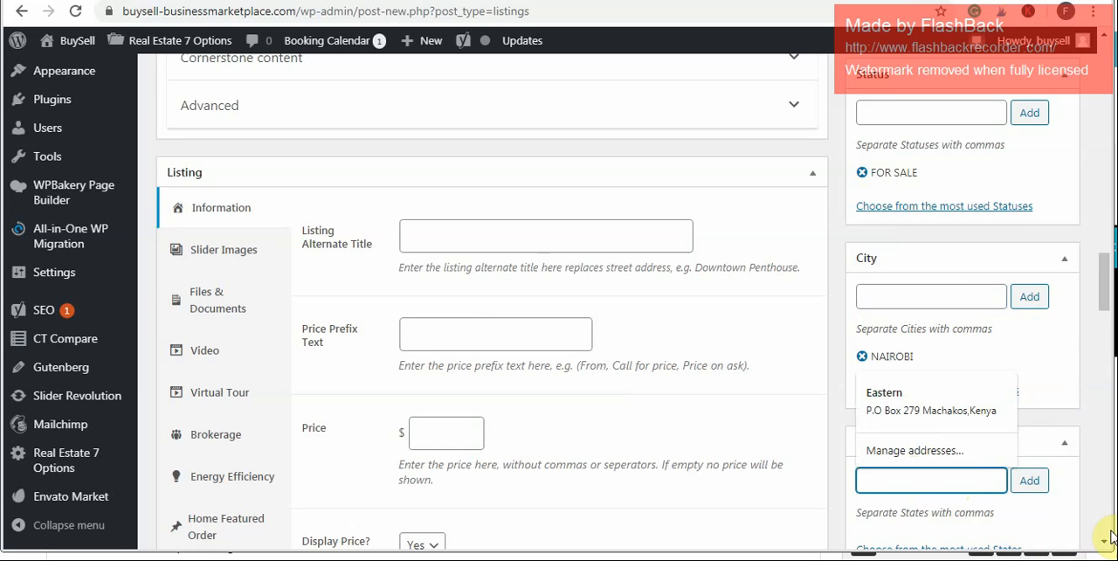
pyautogui.write('WESTL')
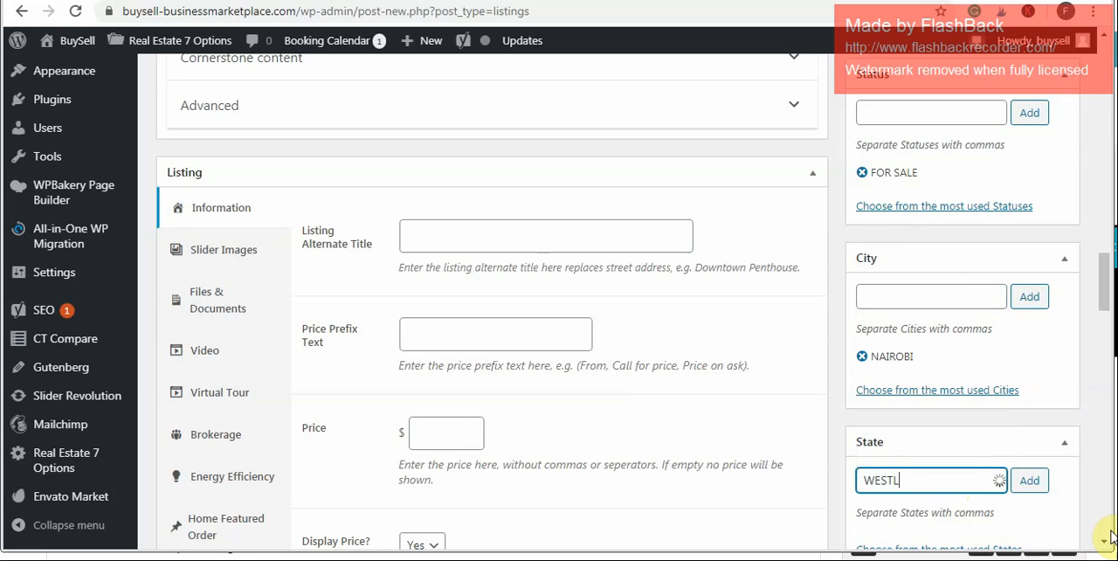
pyautogui.press('BackSpace')
pyautogui.press('BackSpace')
pyautogui.press('BackSpace')
pyautogui.press('BackSpace')
pyautogui.write('estlands')
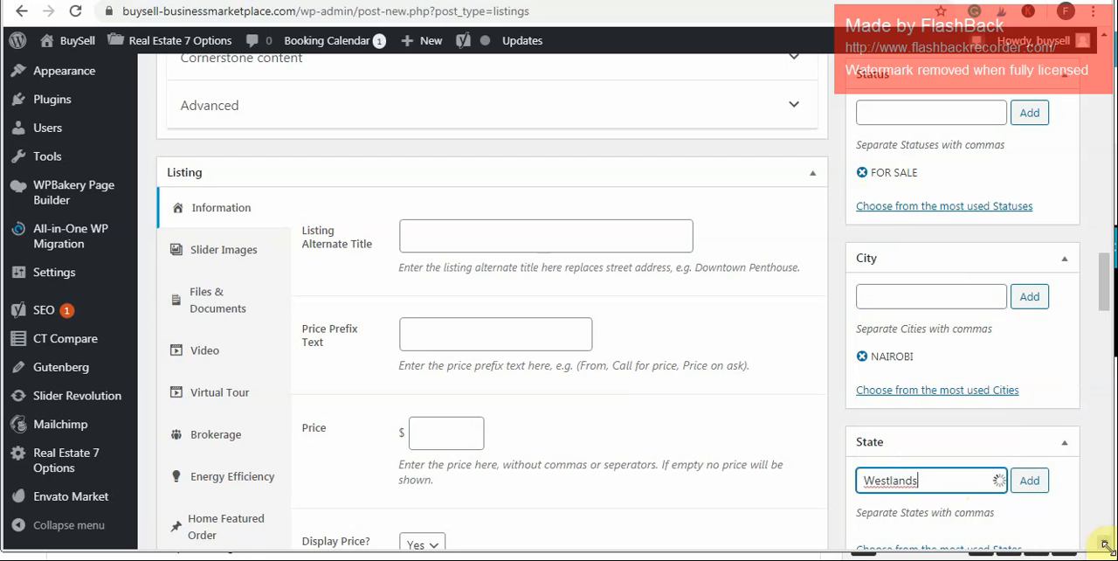
pyautogui.scroll(-5, 1106, 550)
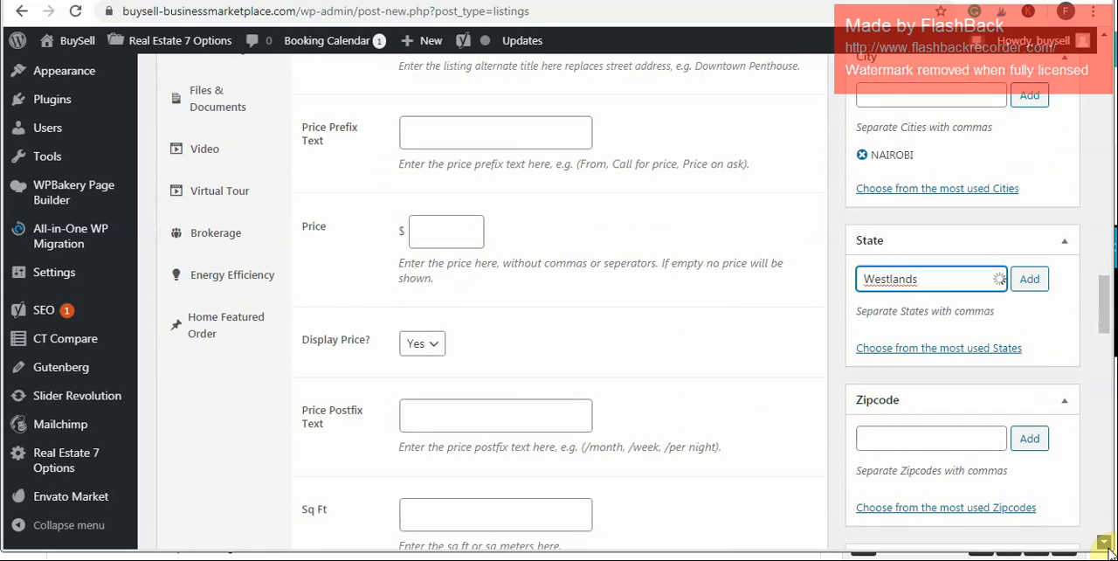
pyautogui.click(1030, 249)
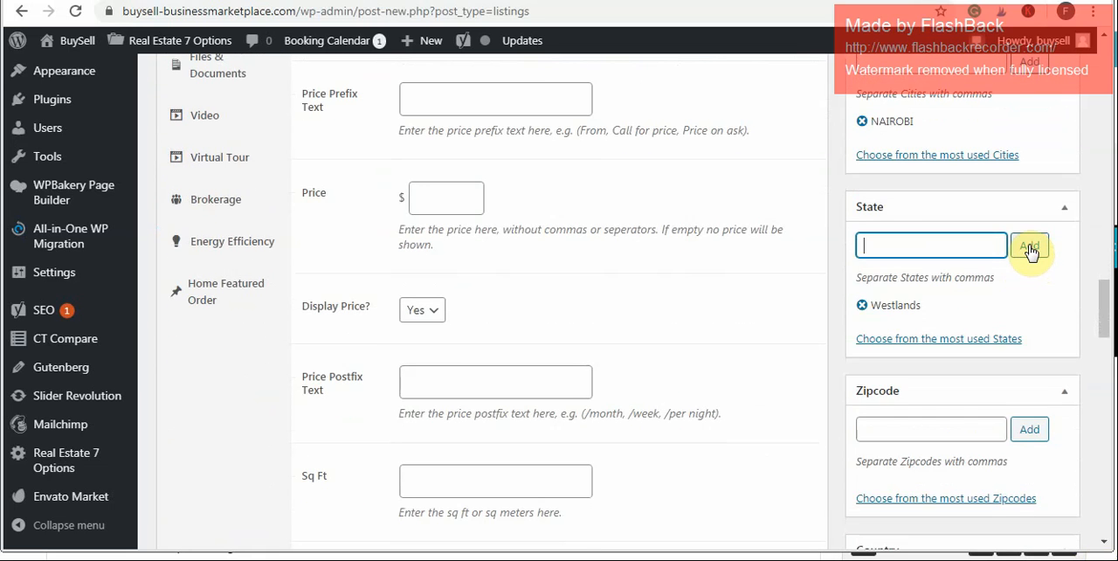
# - Enter 00100 as the listing's zipcode
pyautogui.click(966, 437)
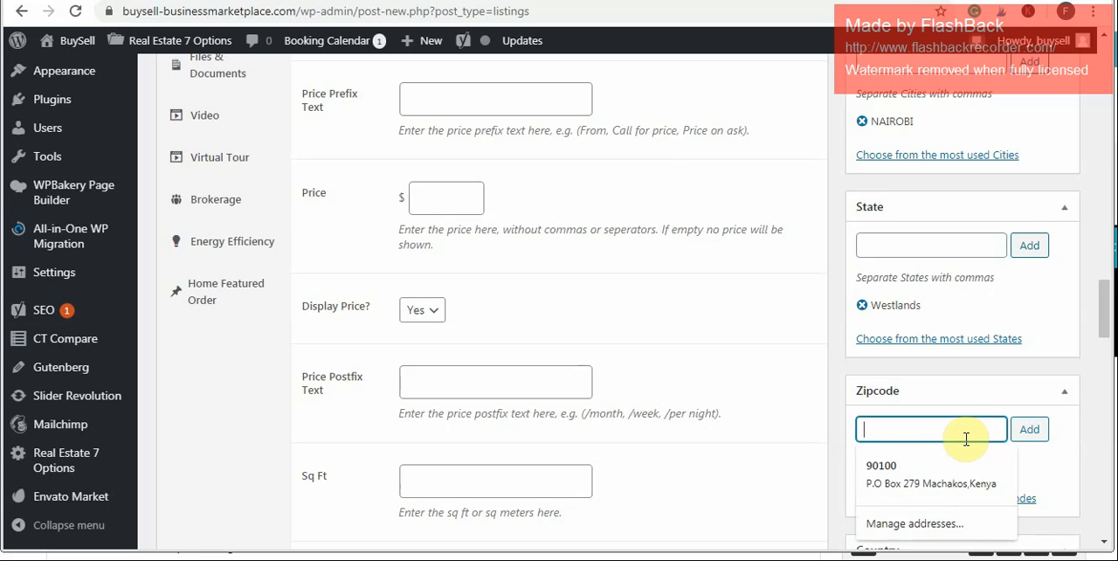
pyautogui.write('0')
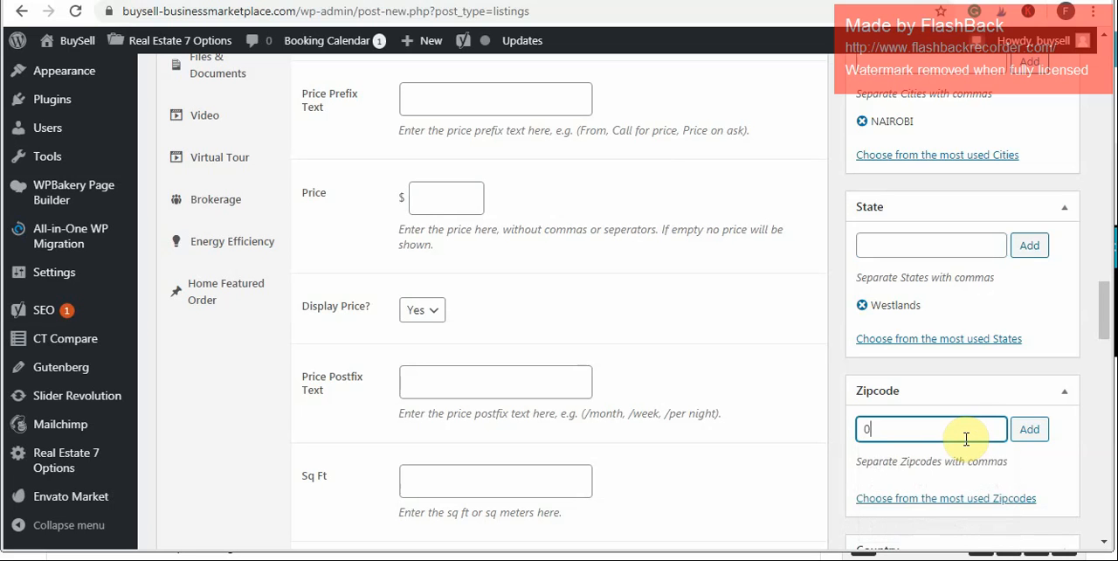
pyautogui.write('0100')
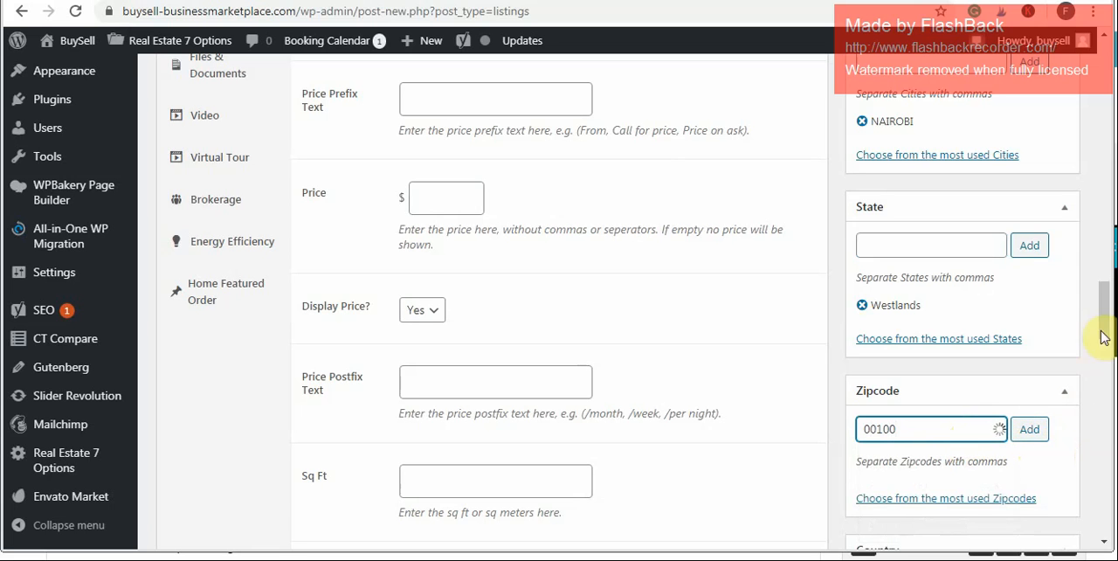
pyautogui.scroll(-2, 1105, 322)
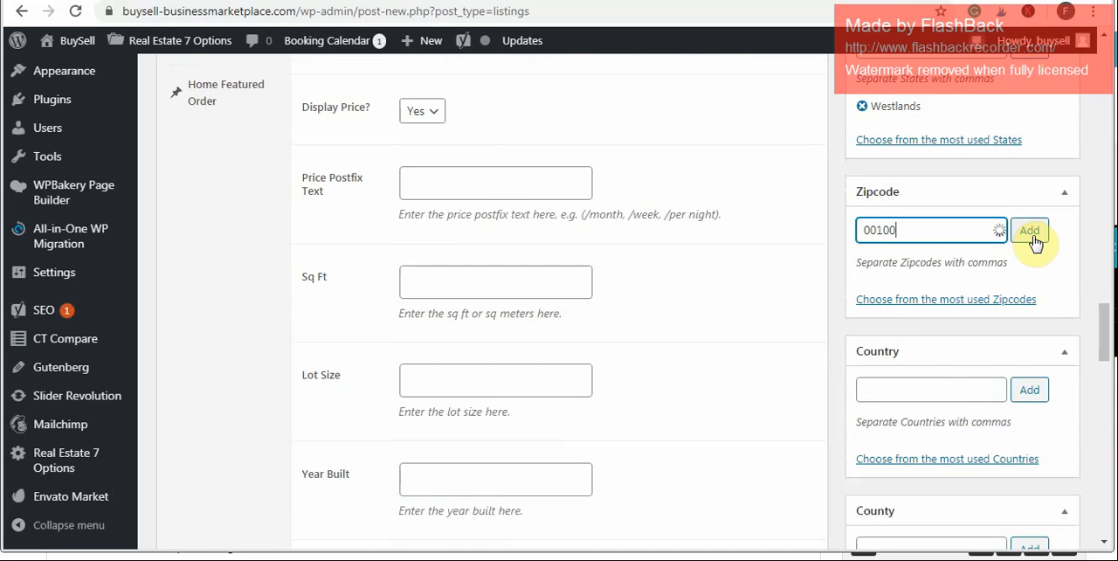
# - Add the country KENYA to the listing
pyautogui.click(944, 395)
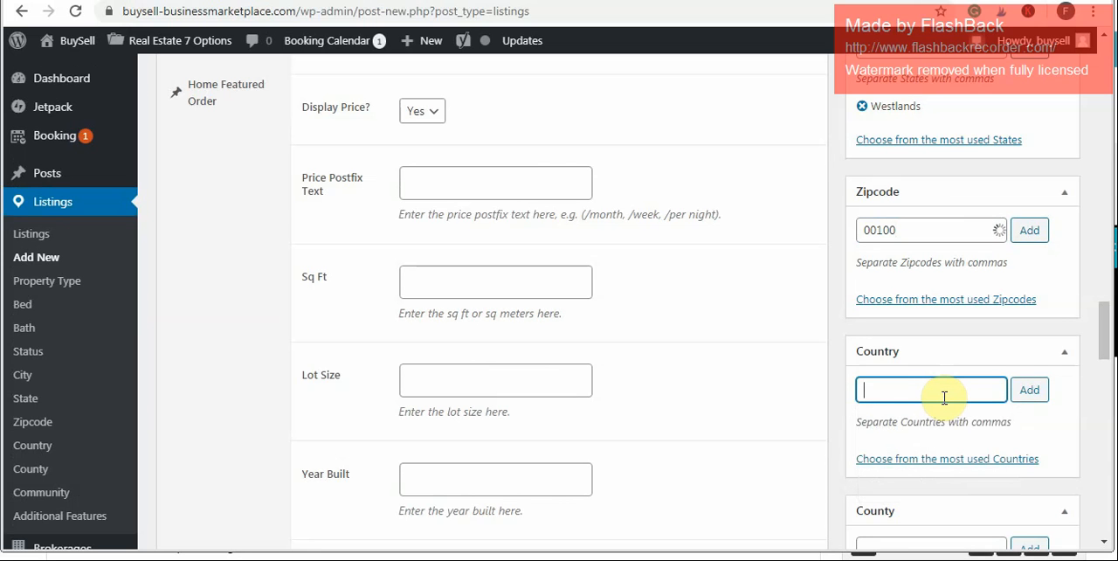
pyautogui.write('K')
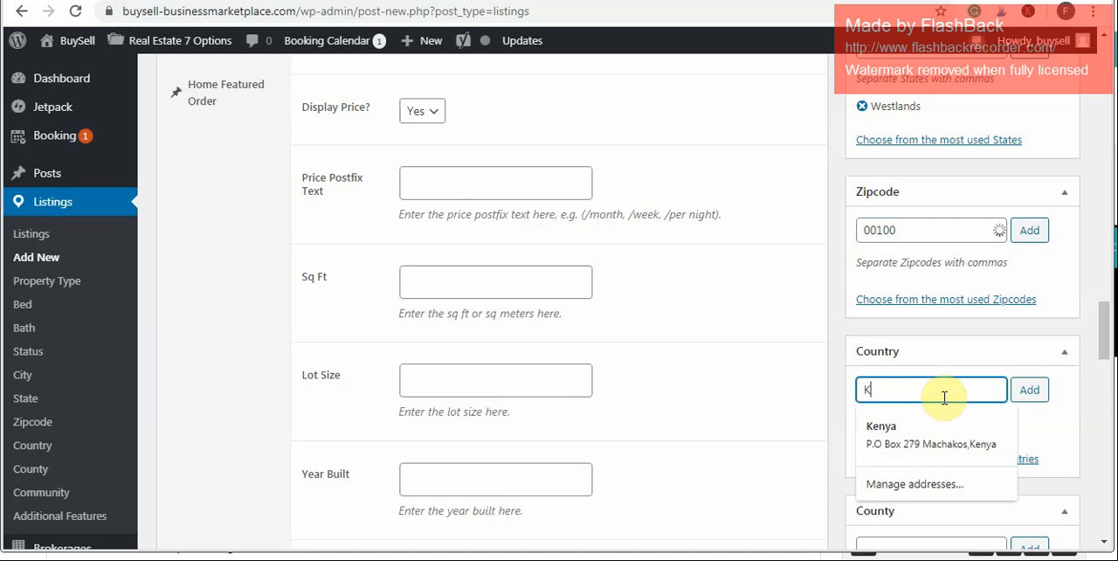
pyautogui.write('ENYS')
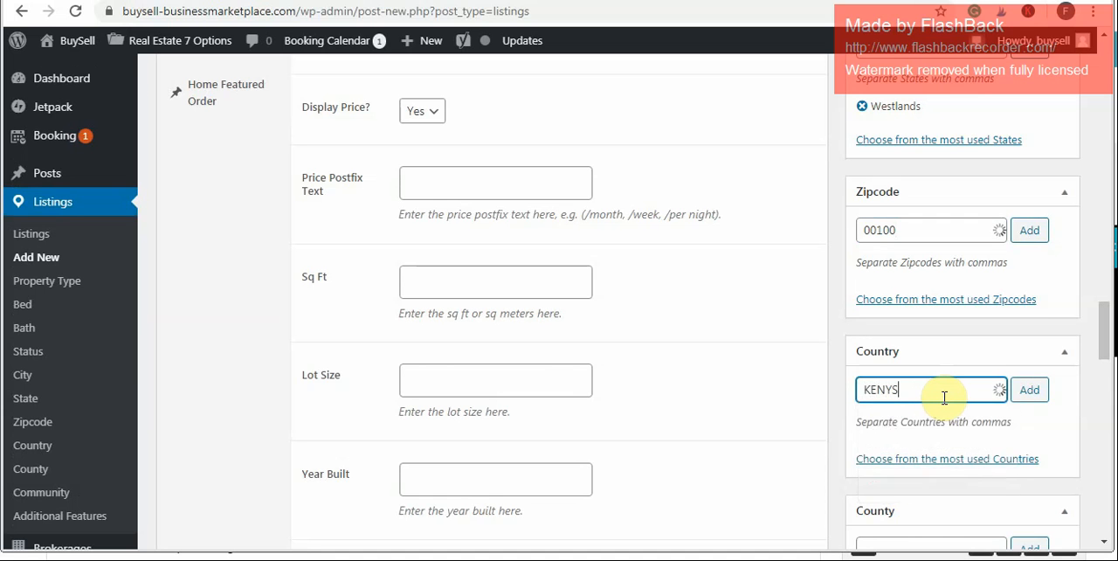
pyautogui.press('BackSpace')
pyautogui.write('AS')
pyautogui.press('BackSpace')
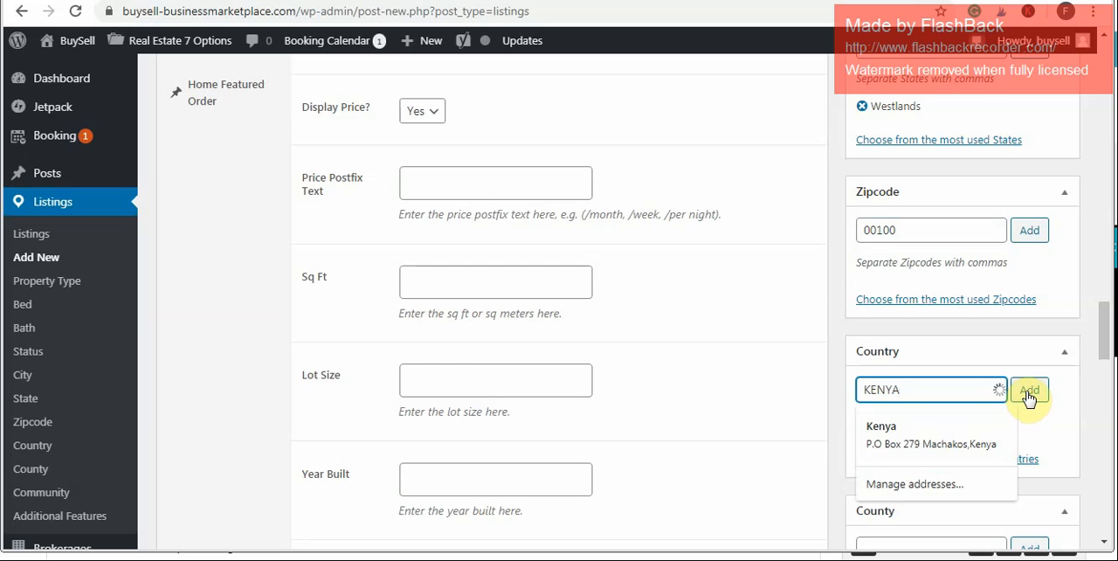
pyautogui.click(1029, 393)
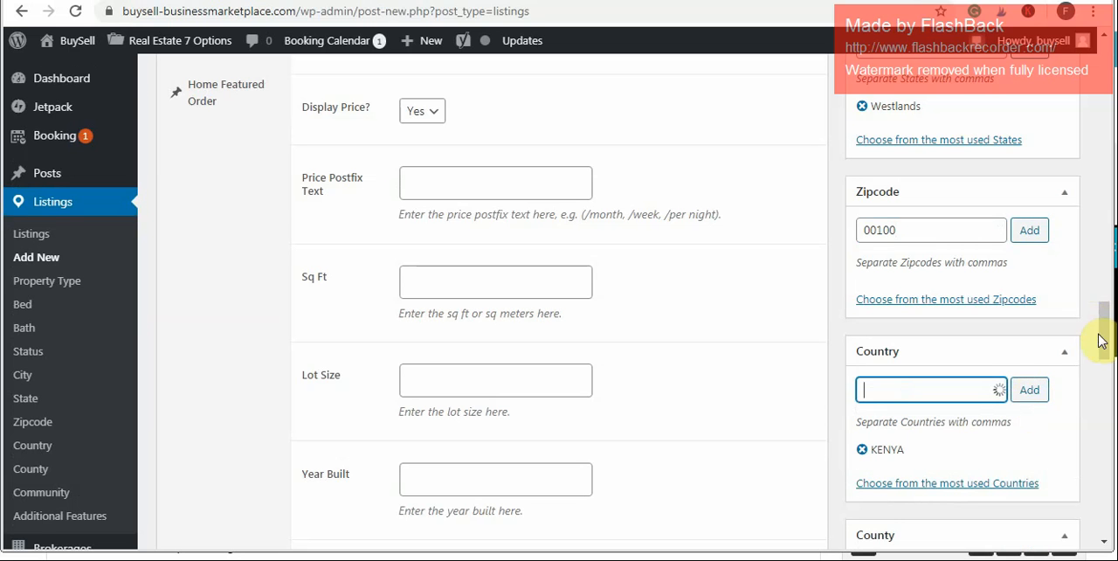
# - Add the county NAIROBI to the listing
pyautogui.moveTo(1102, 344); pyautogui.dragTo(1105, 371)
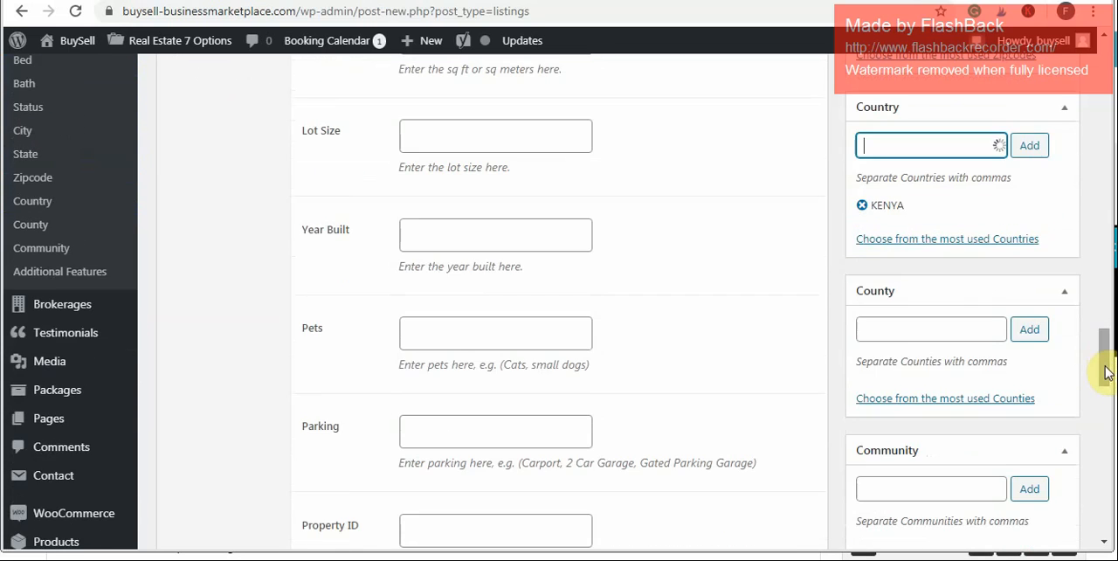
pyautogui.click(962, 329)
pyautogui.write('NAR')
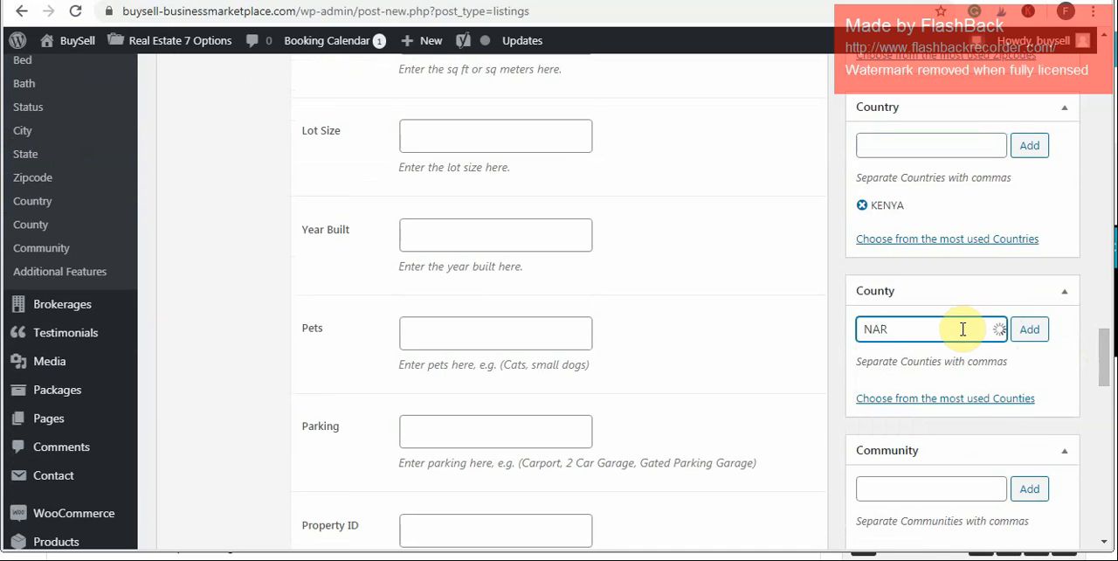
pyautogui.press('BackSpace')
pyautogui.write('IROBI')
pyautogui.click(1029, 336)
pyautogui.click(944, 519)
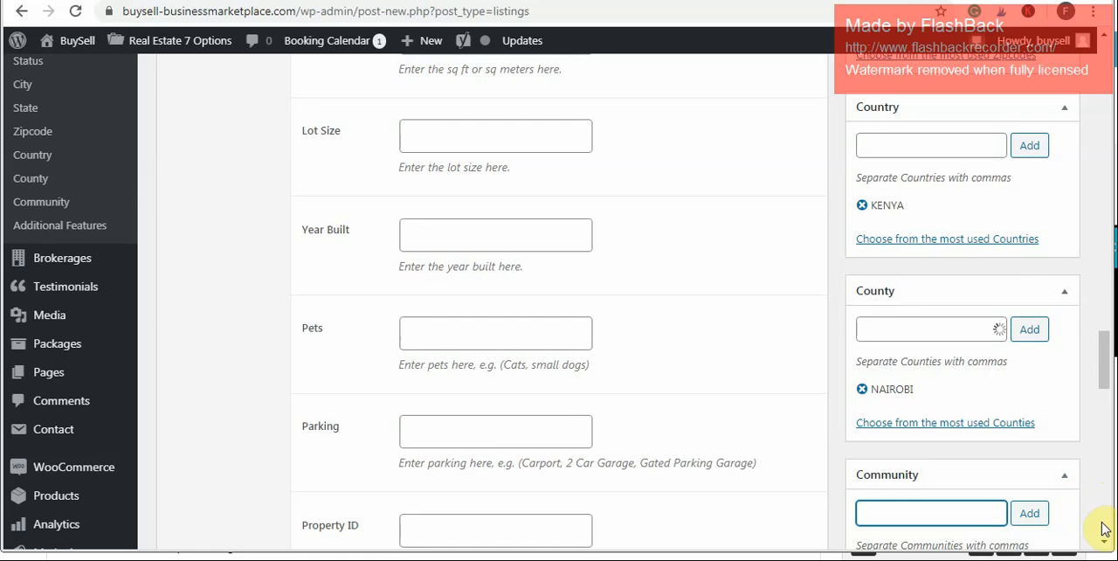
# - Add Komarock and Dev as additional features of the listing, separated by a comma
pyautogui.scroll(-2, 1103, 528)
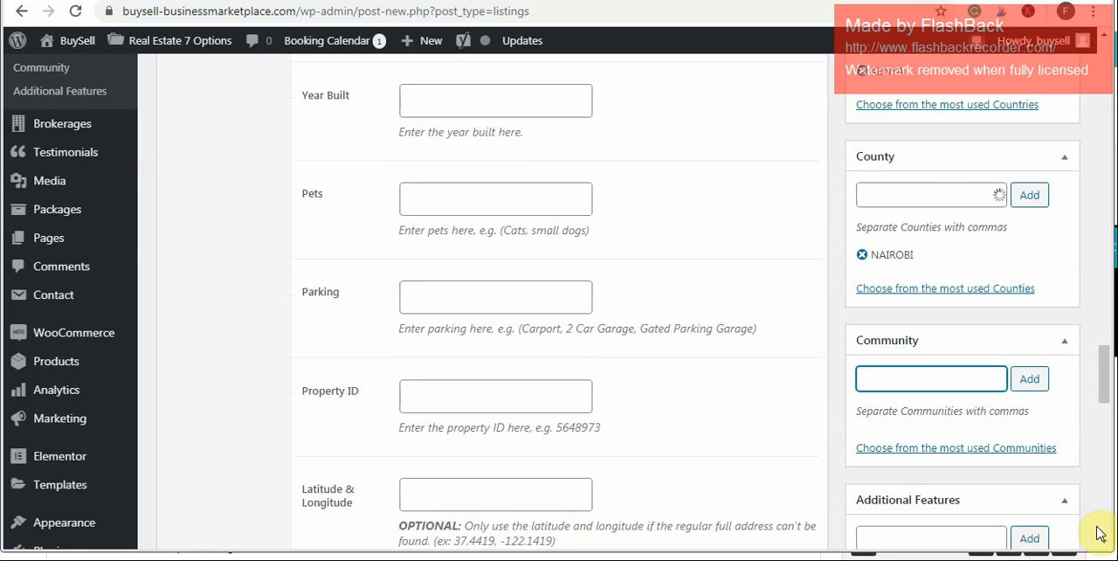
pyautogui.scroll(-2, 1103, 543)
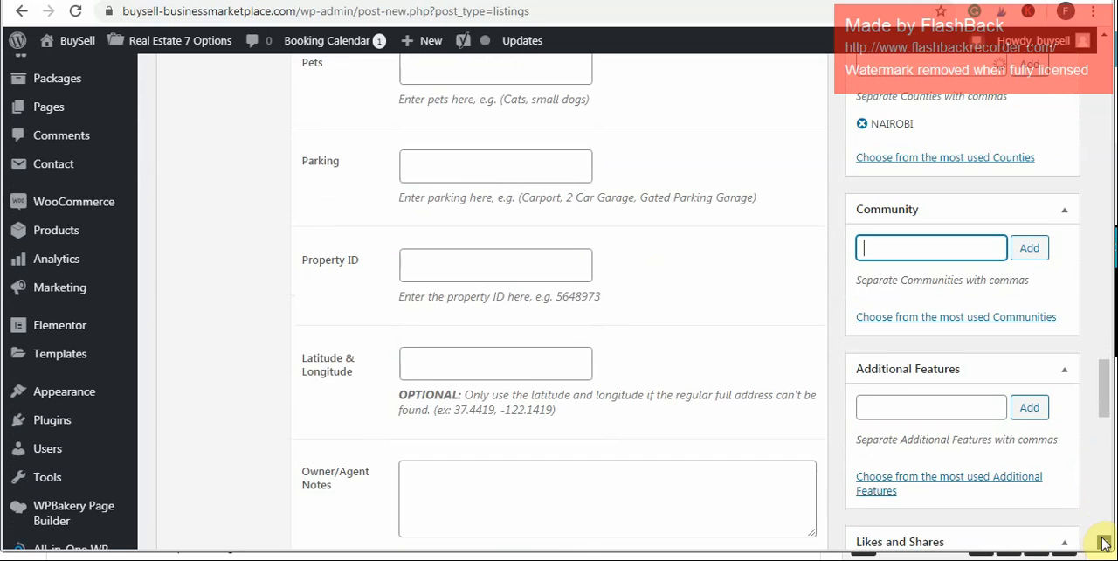
pyautogui.scroll(-1, 1102, 535)
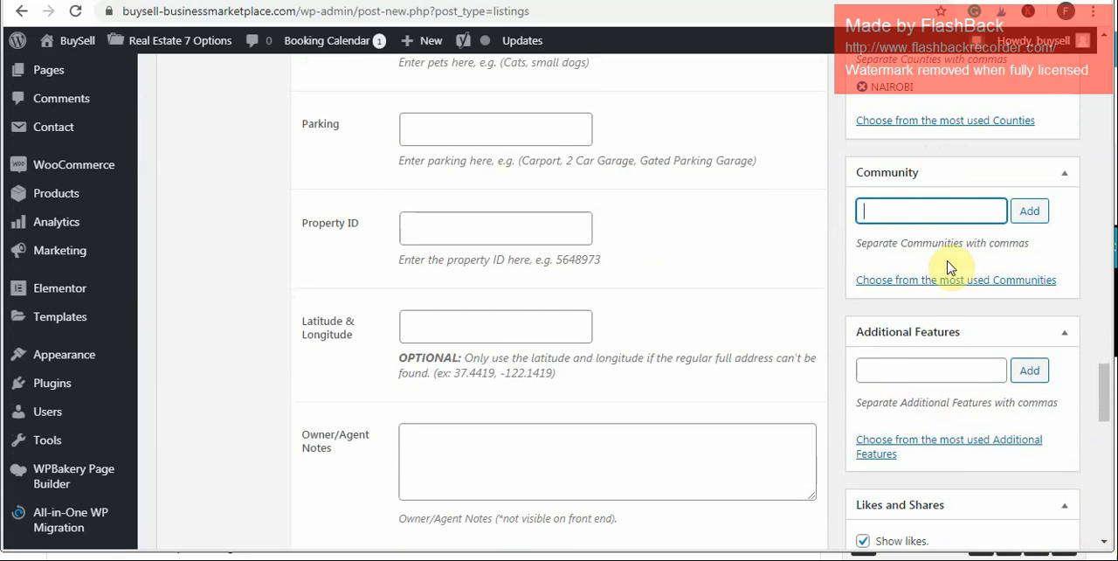
pyautogui.click(891, 376)
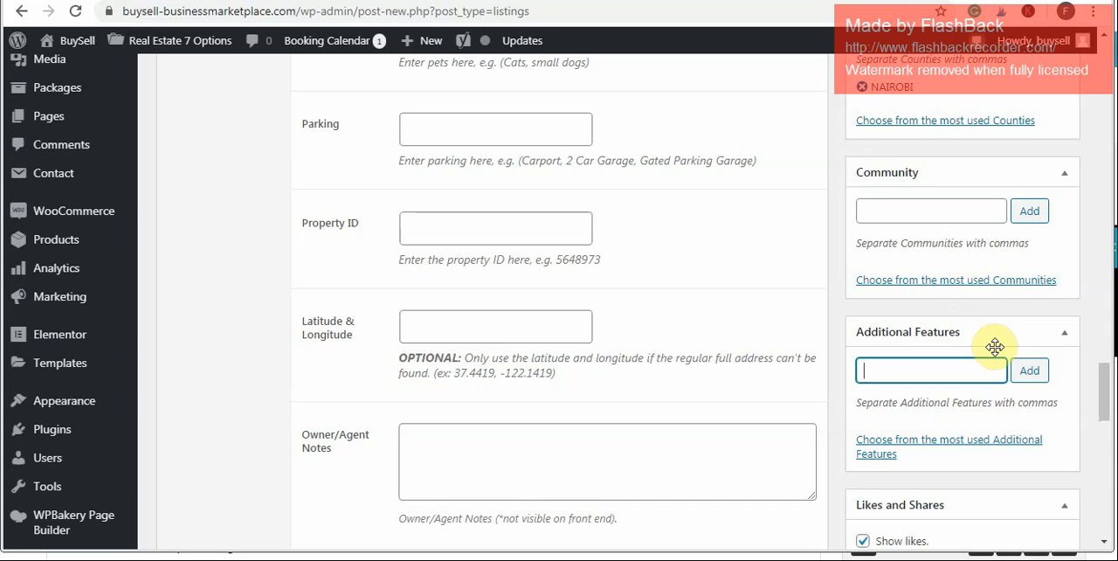
pyautogui.write('K')
pyautogui.write('omari')
pyautogui.write('rr')
pyautogui.press('BackSpace')
pyautogui.write('ock.Develo')
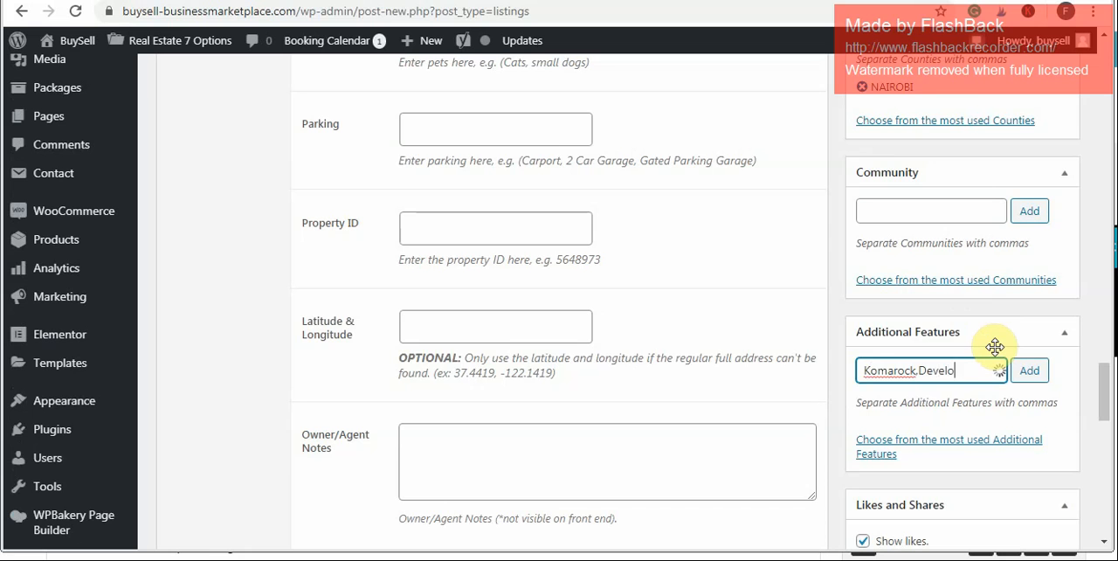
pyautogui.write('ped.Quick')
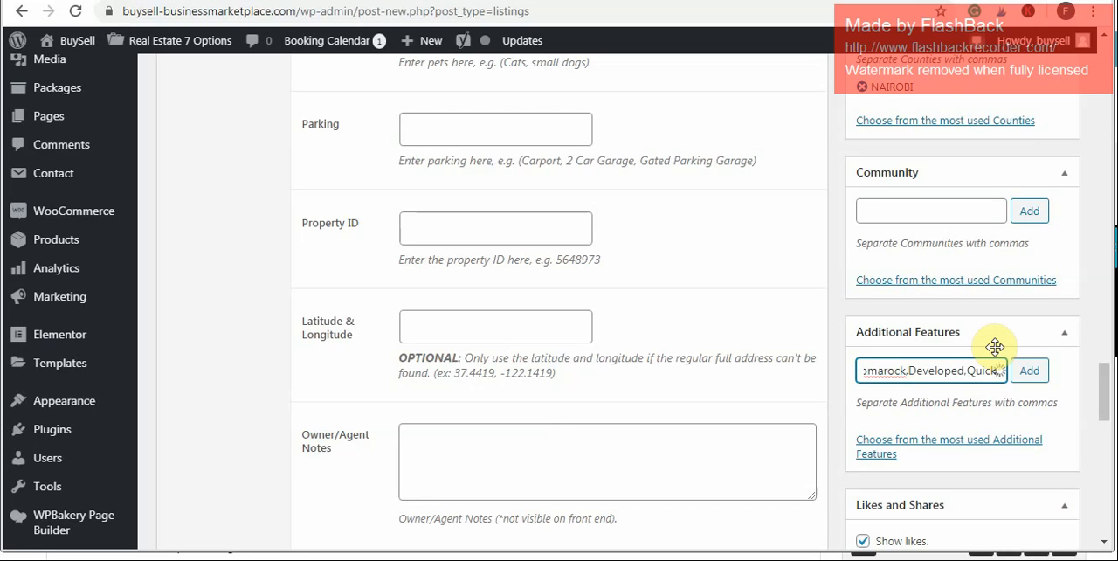
pyautogui.press('BackSpace')
pyautogui.press('BackSpace')
pyautogui.press('BackSpace')
pyautogui.press('BackSpace')
pyautogui.press('BackSpace')
pyautogui.press('BackSpace')
pyautogui.press('BackSpace')
pyautogui.press('BackSpace')
pyautogui.press('BackSpace')
pyautogui.press('BackSpace')
pyautogui.press('BackSpace')
pyautogui.press('BackSpace')
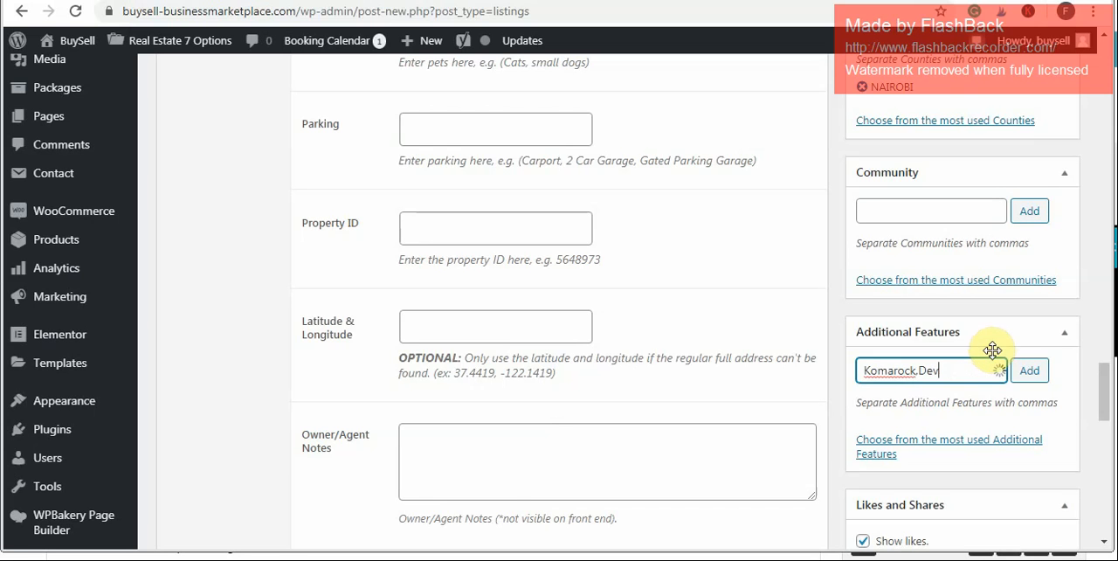
pyautogui.press('Return')
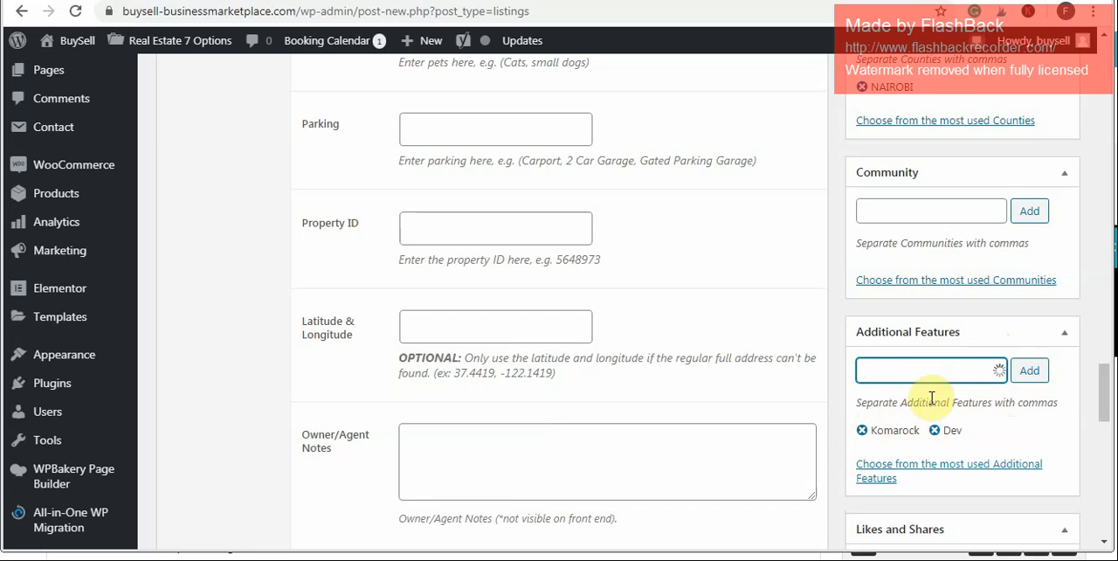
# - Set the listing's alternate title to "Apartments for Sale", adapting the earlier entry "Apartments for Rent"
pyautogui.click(1103, 542)
pyautogui.click(1103, 544)
pyautogui.click(1103, 544)
pyautogui.click(1102, 544)
pyautogui.click(1103, 544)
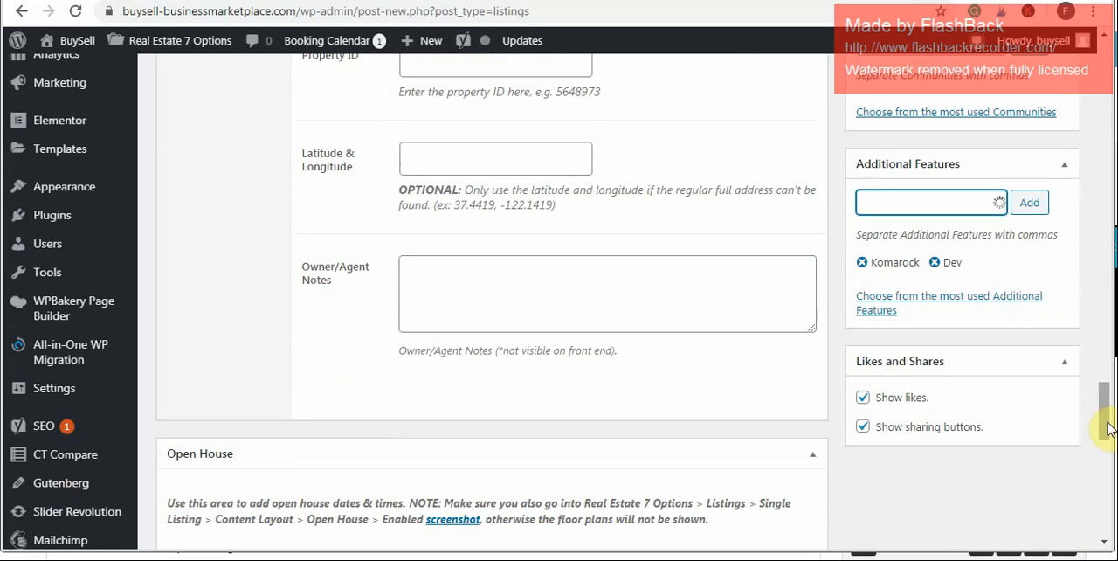
pyautogui.moveTo(1105, 416); pyautogui.dragTo(1104, 311)
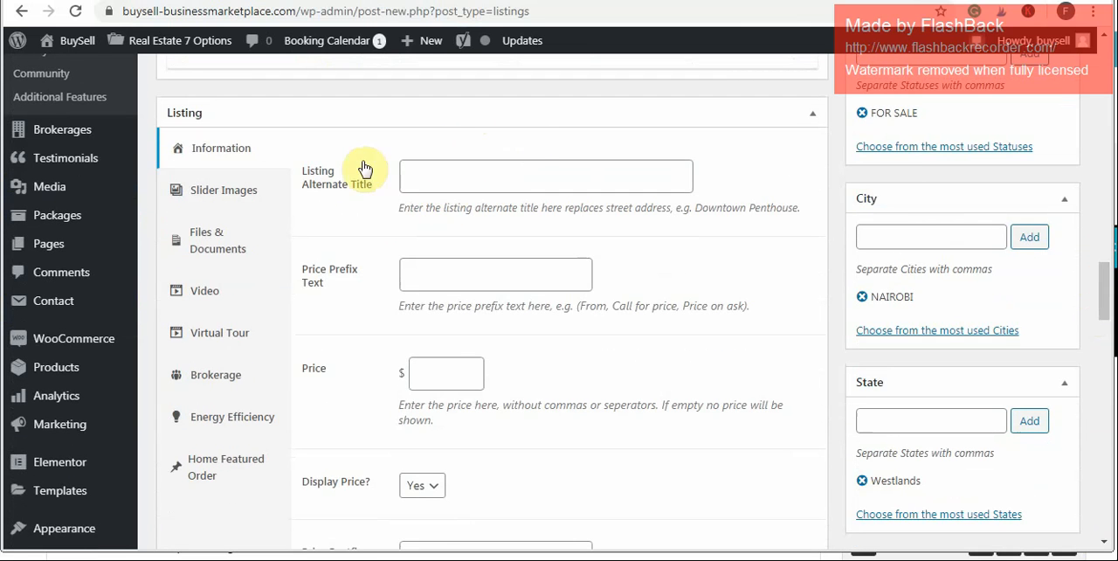
pyautogui.click(482, 174)
pyautogui.click(482, 174)
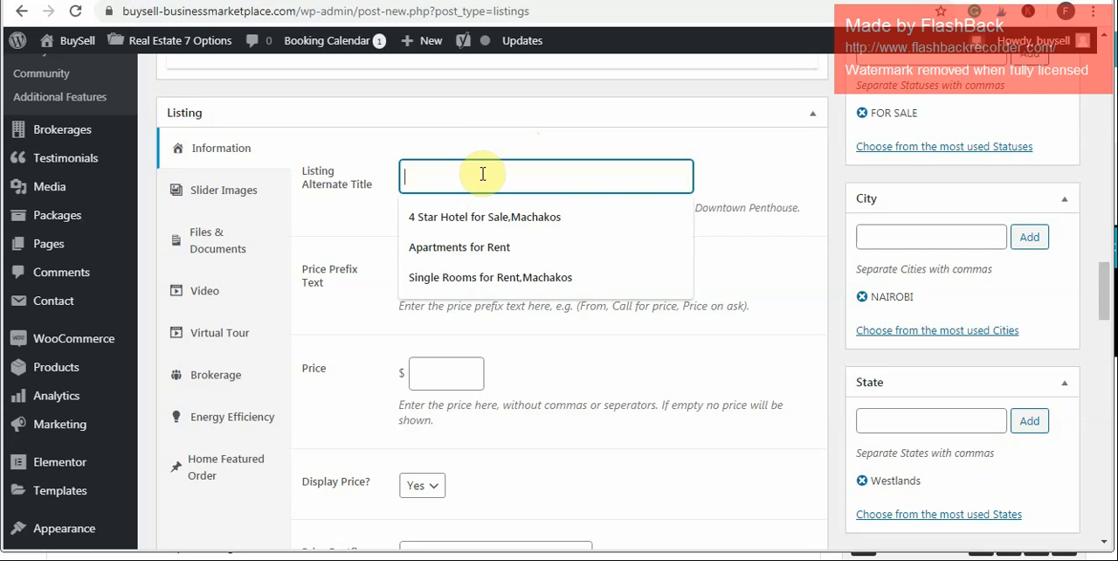
pyautogui.click(462, 248)
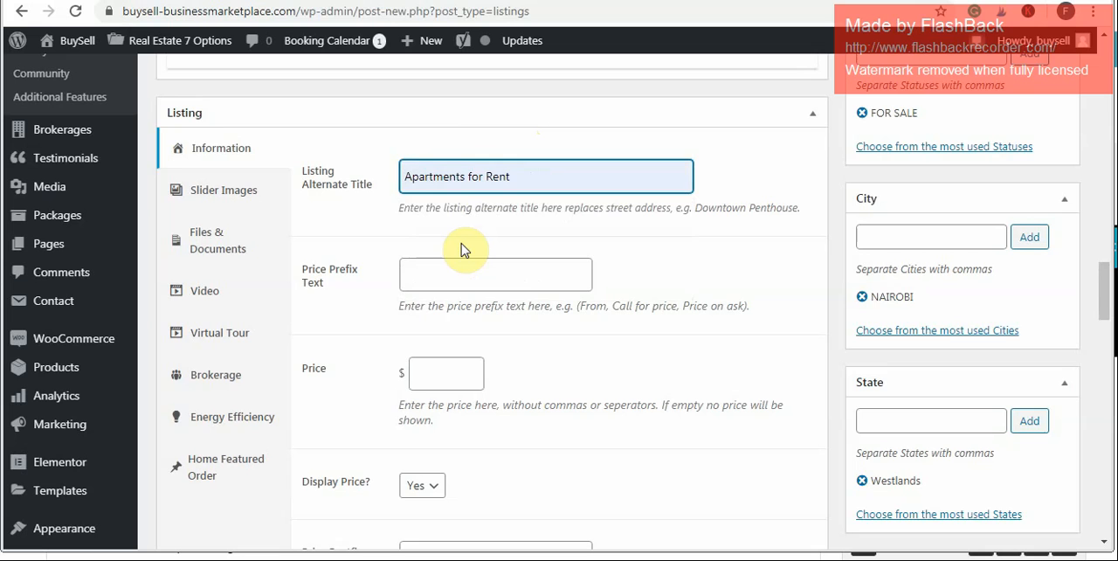
pyautogui.press('BackSpace')
pyautogui.press('BackSpace')
pyautogui.press('BackSpace')
pyautogui.press('BackSpace')
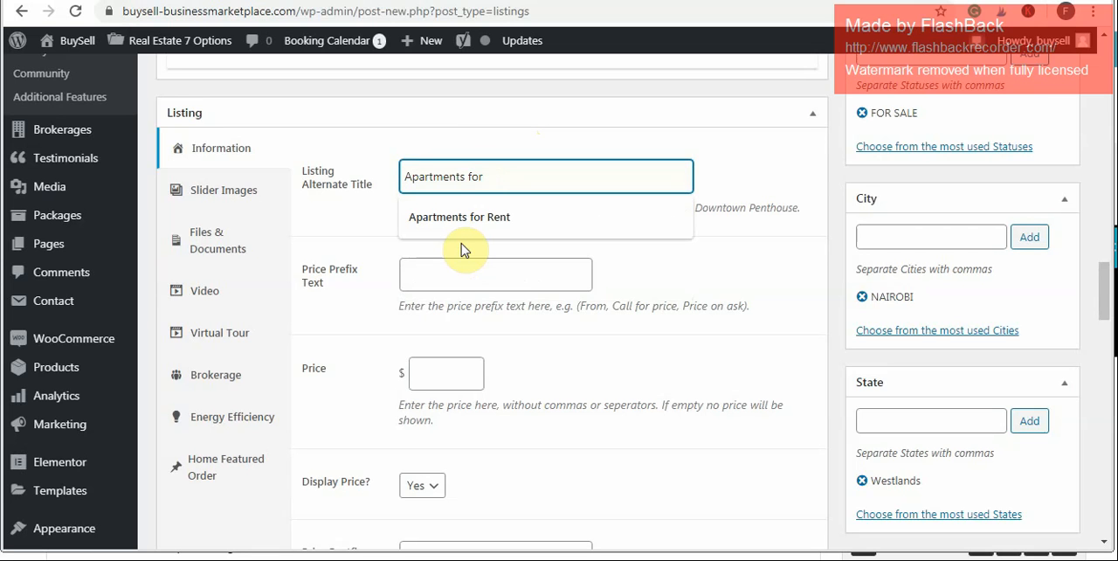
pyautogui.write('Sale')
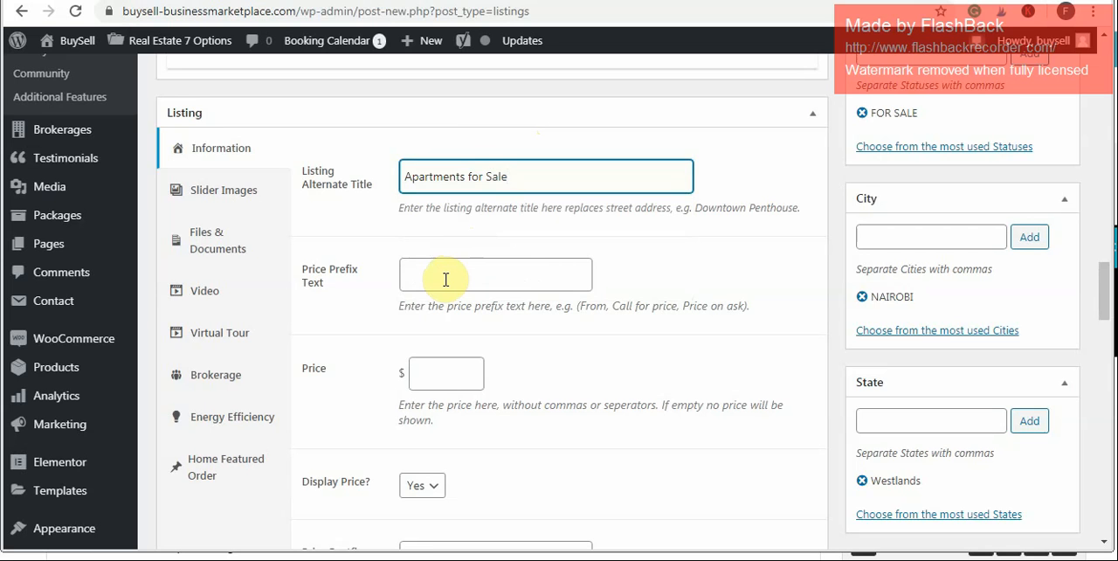
# - Set the listing's price prefix text to the earlier entry "Final Price"
pyautogui.click(445, 280)
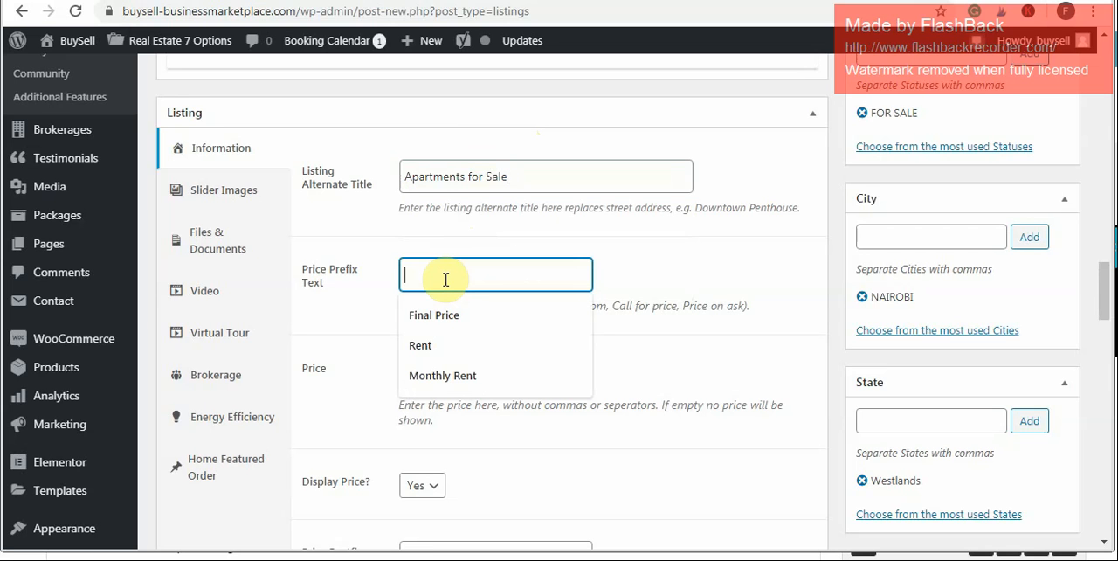
pyautogui.click(352, 324)
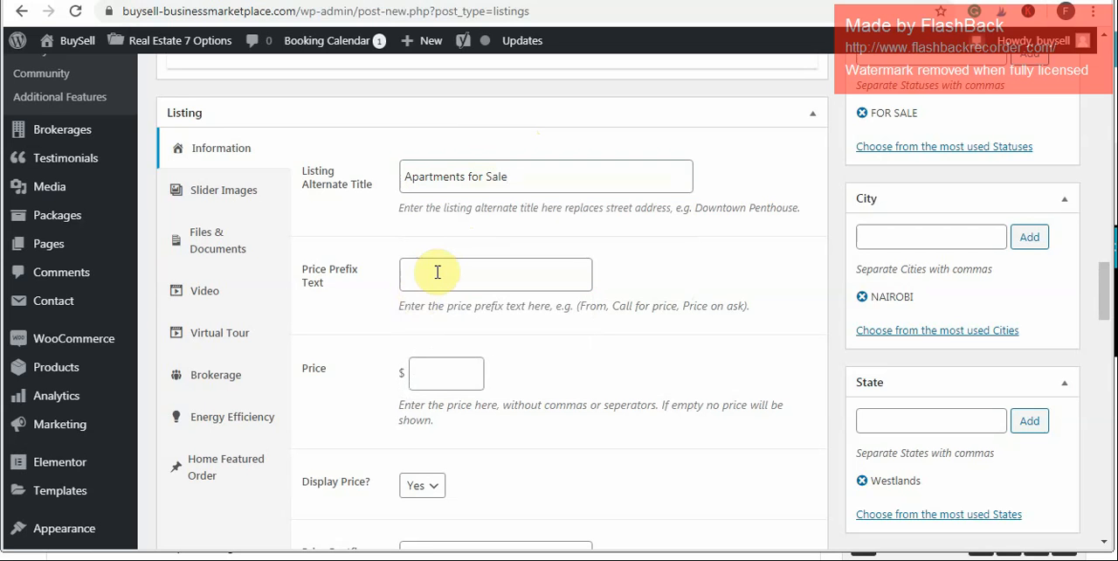
pyautogui.click(436, 272)
pyautogui.click(363, 325)
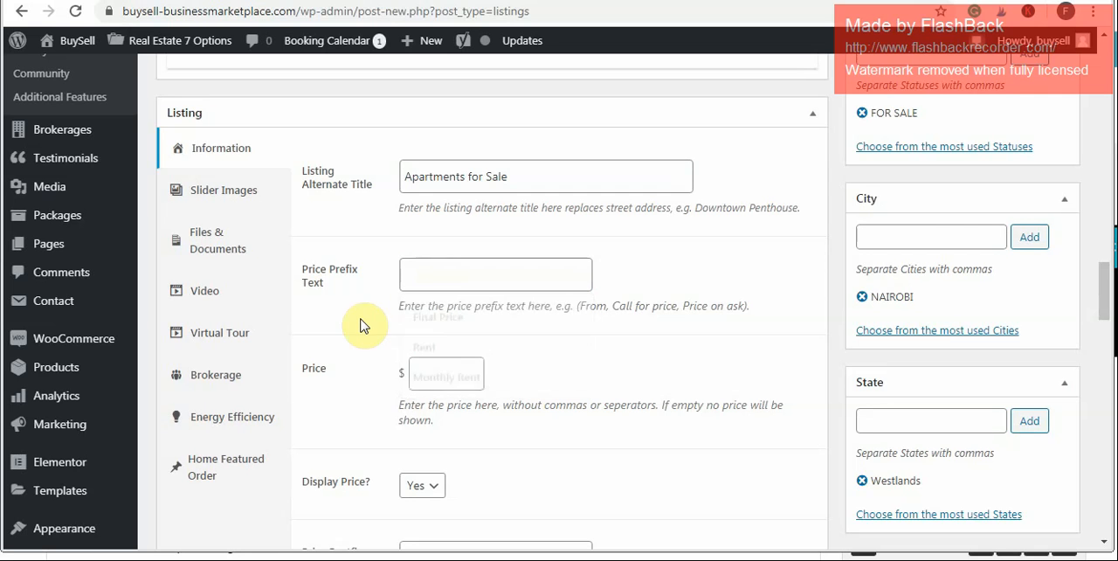
pyautogui.click(438, 286)
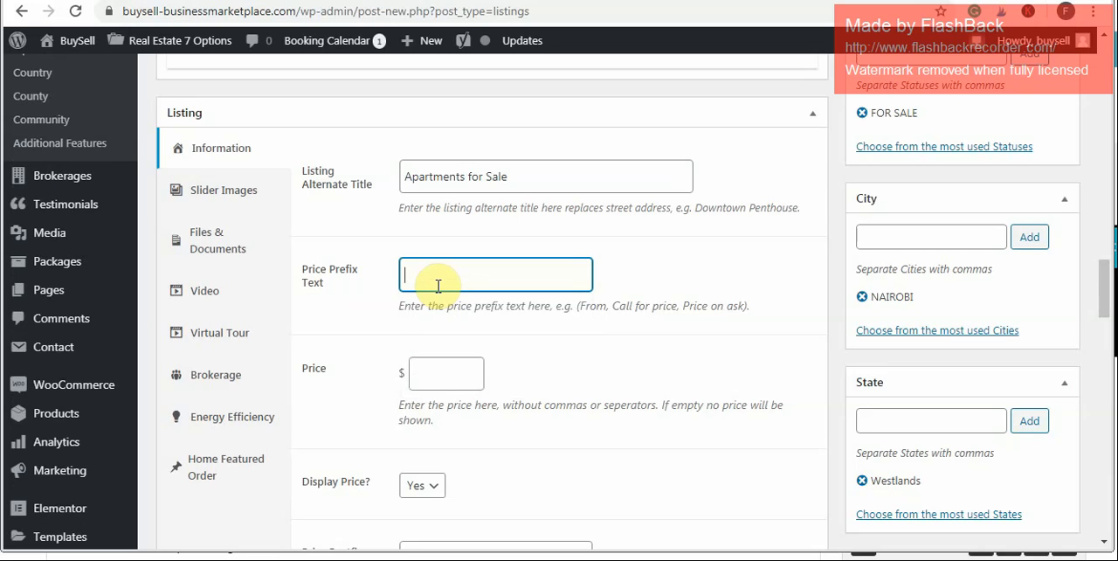
pyautogui.click(438, 285)
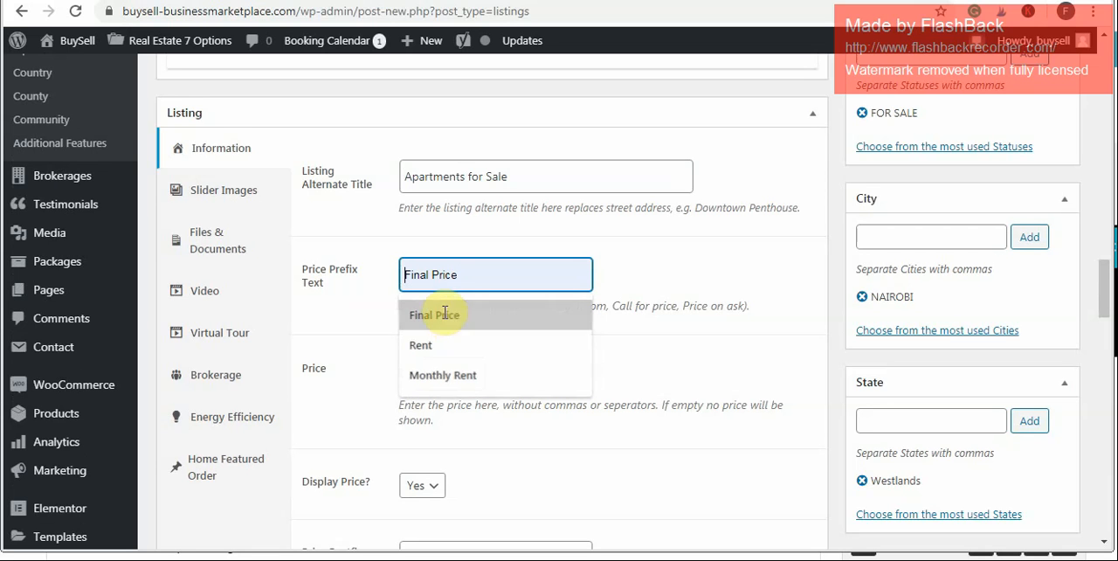
pyautogui.click(444, 316)
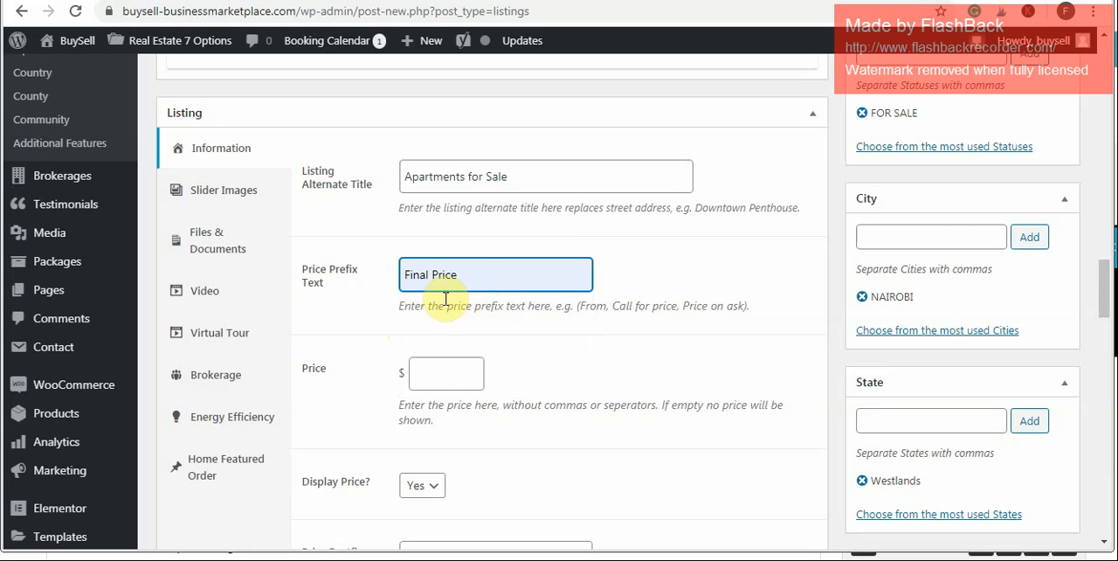
# - Set the listing's price to 200000 dollars
pyautogui.click(466, 367)
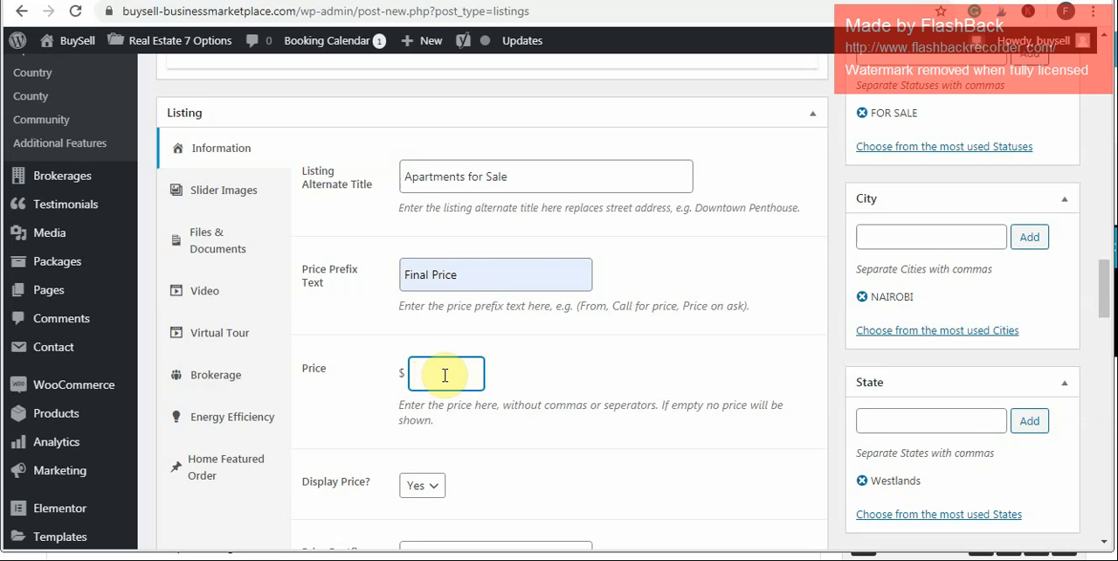
pyautogui.write('200000')
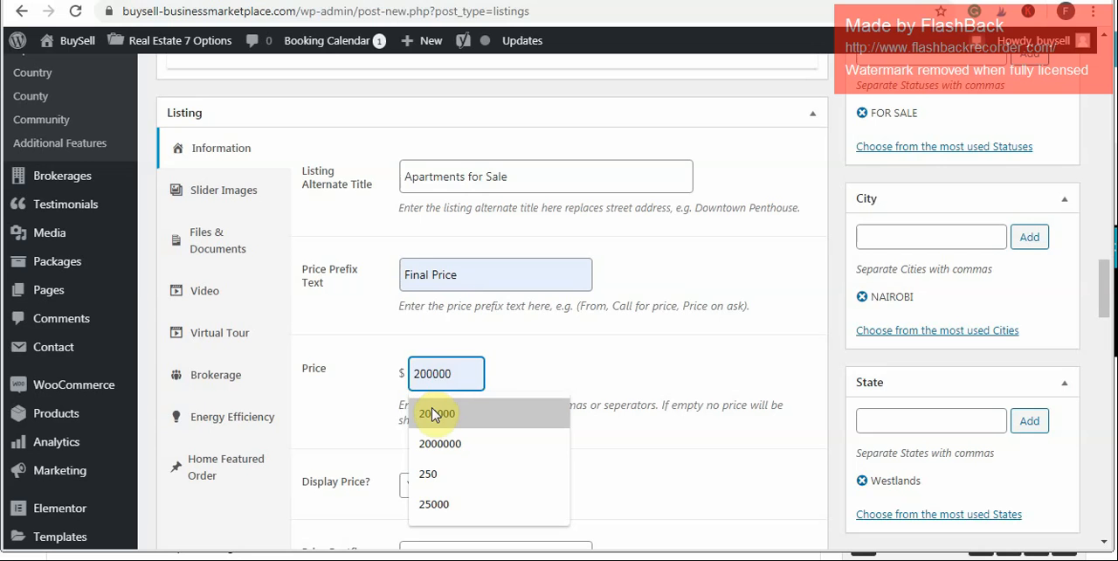
pyautogui.click(434, 410)
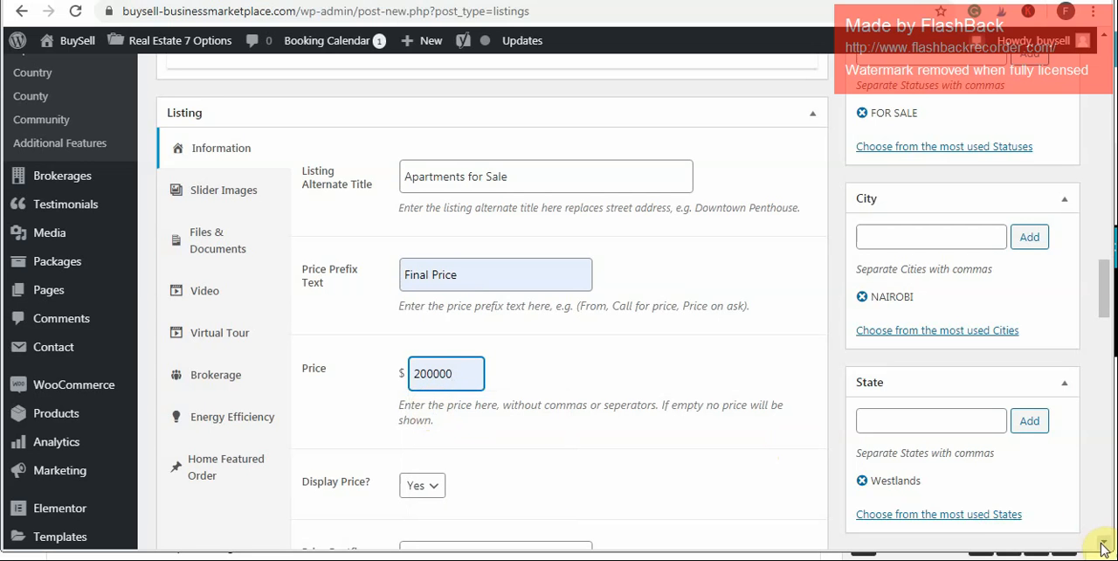
# - Leave the price postfix text empty and set the listing's Sq Ft value to the earlier entry 50*100
pyautogui.scroll(-2, 1074, 511)
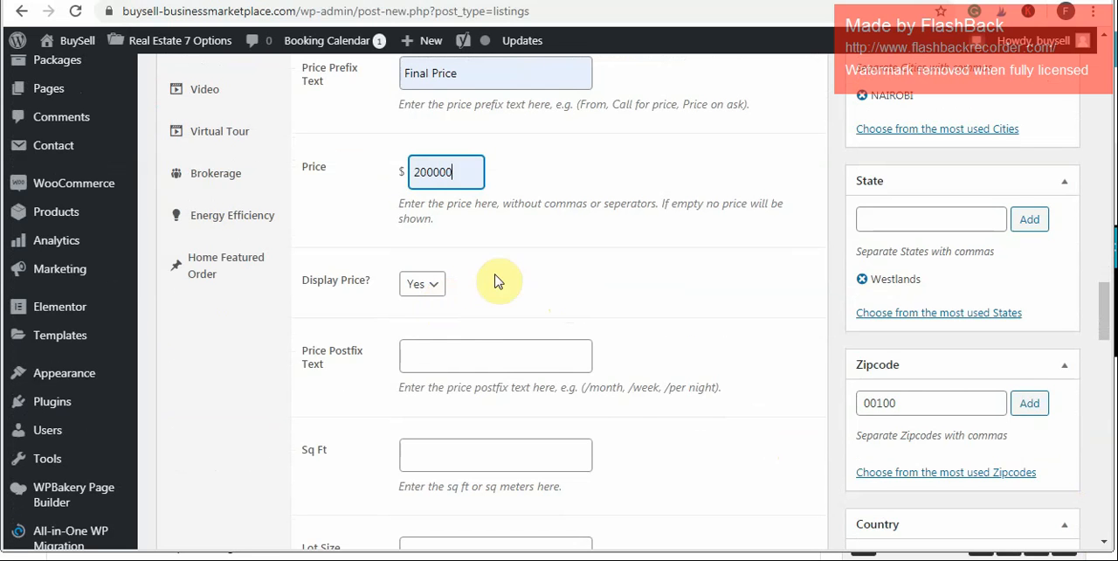
pyautogui.click(446, 358)
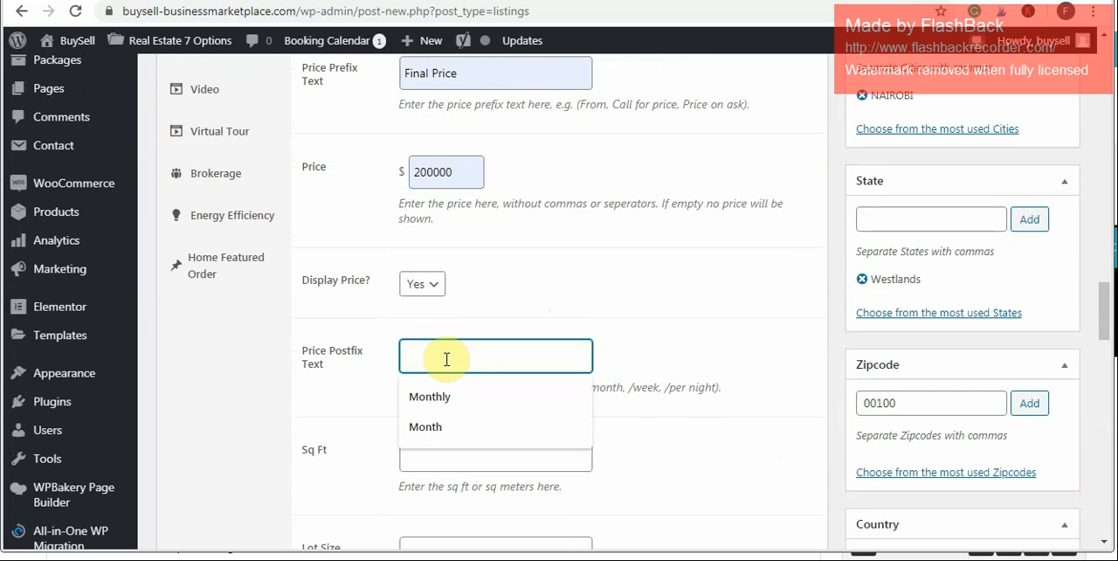
pyautogui.click(339, 409)
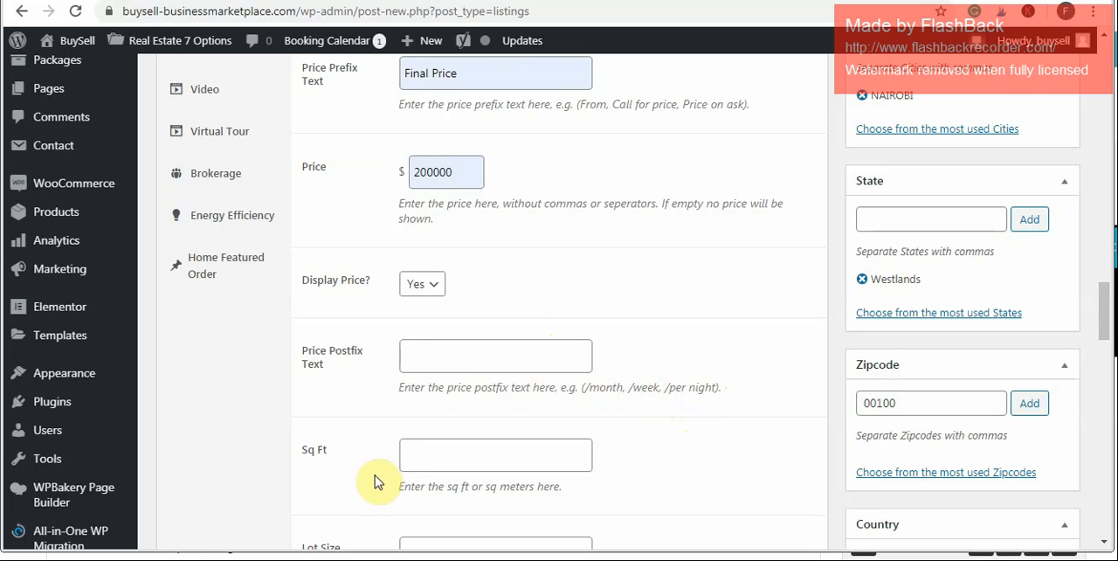
pyautogui.click(456, 447)
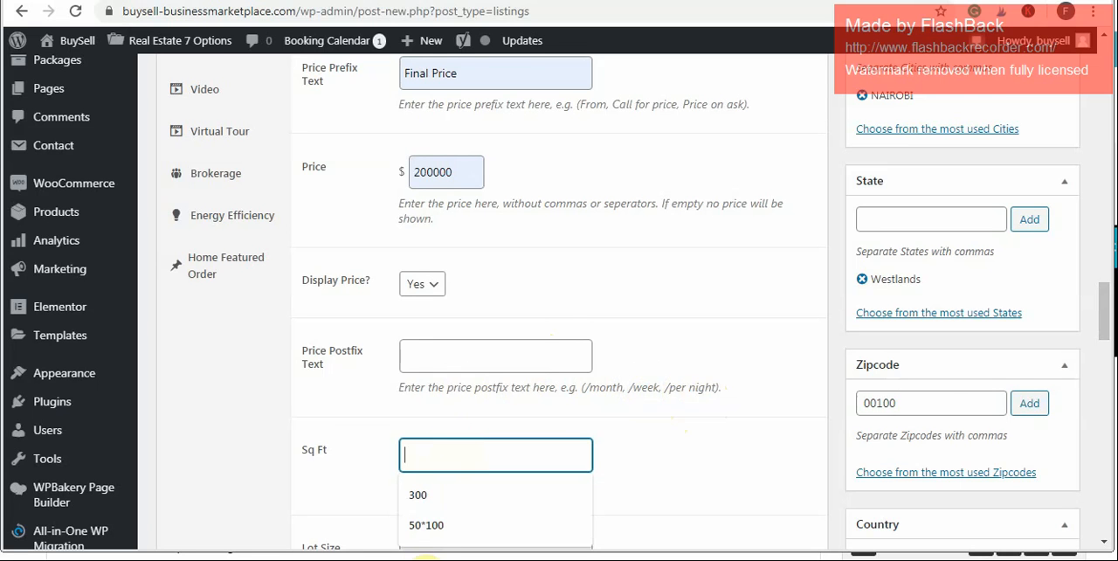
pyautogui.click(425, 524)
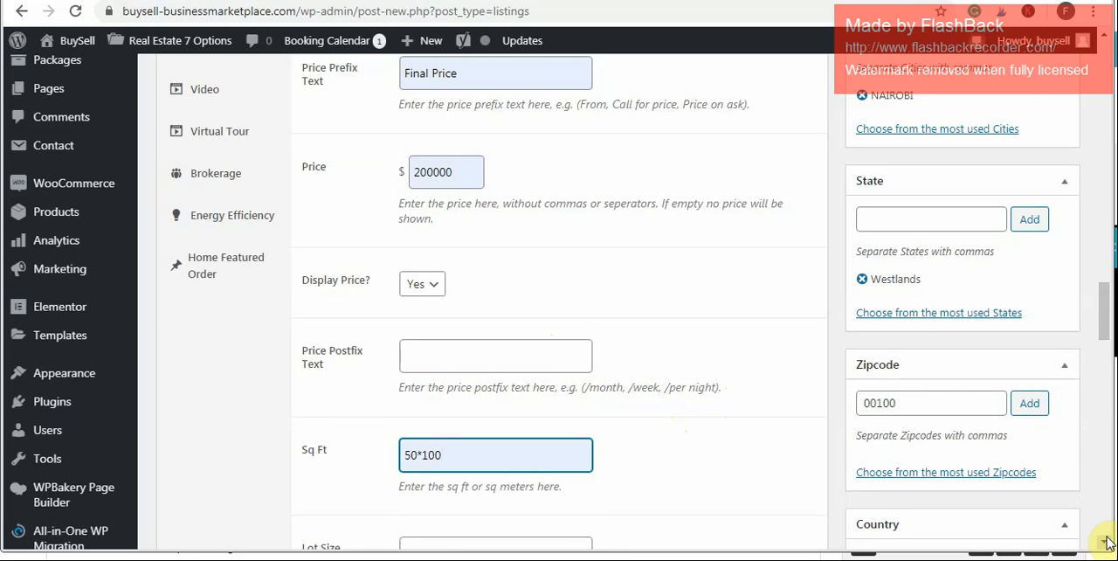
# - Set the listing's year built to 2018, leaving the lot size empty
pyautogui.scroll(-2, 1102, 545)
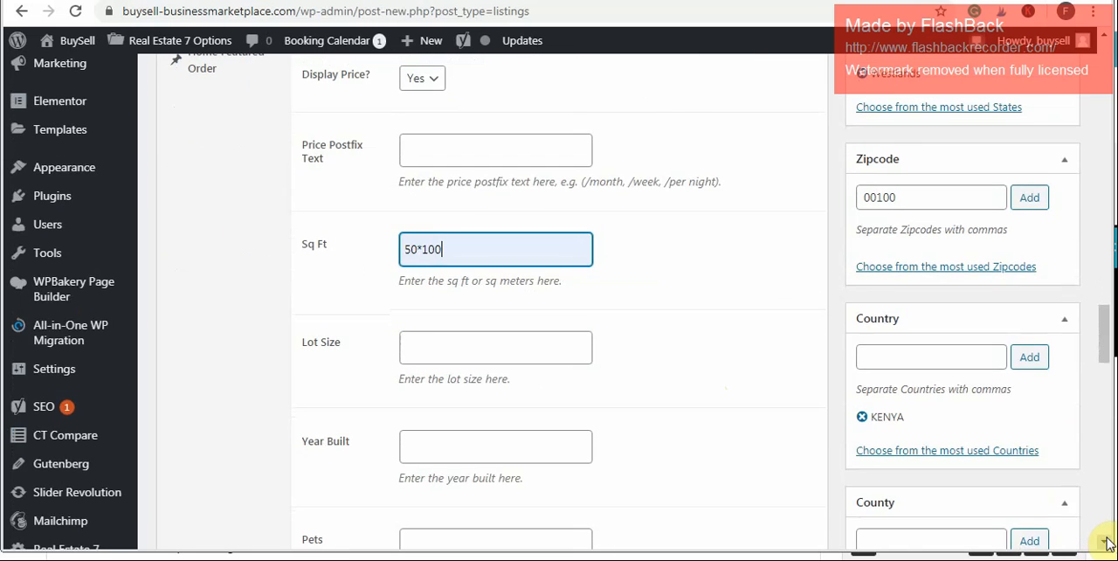
pyautogui.scroll(-1, 1105, 543)
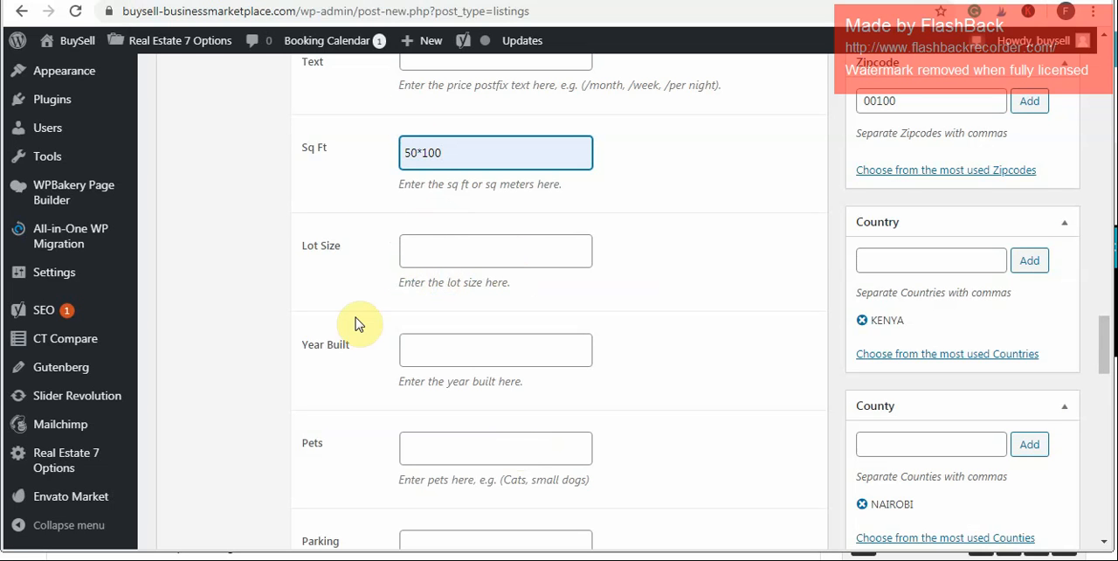
pyautogui.click(413, 345)
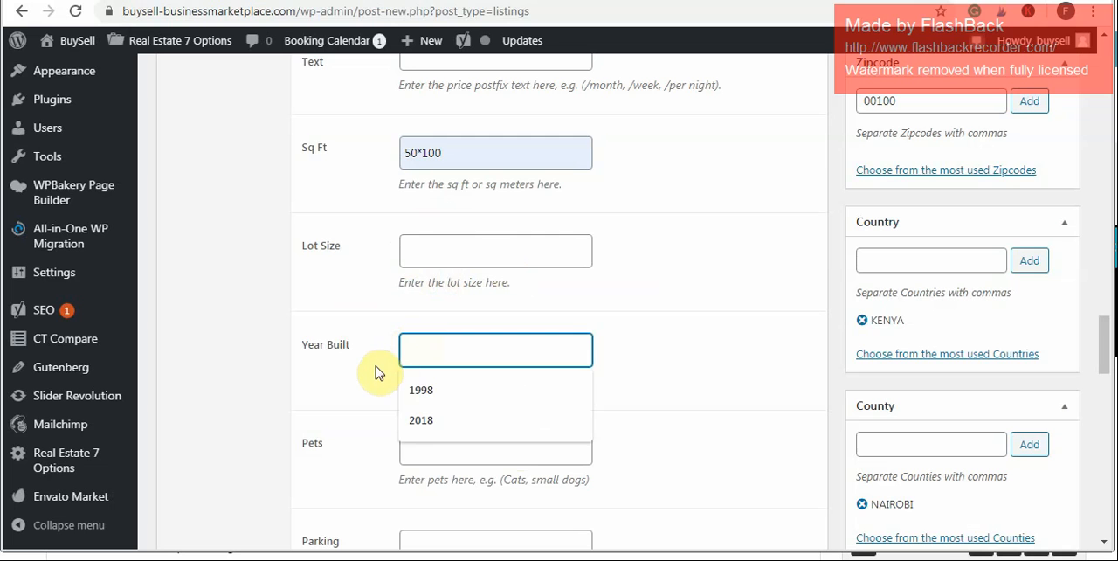
pyautogui.click(444, 420)
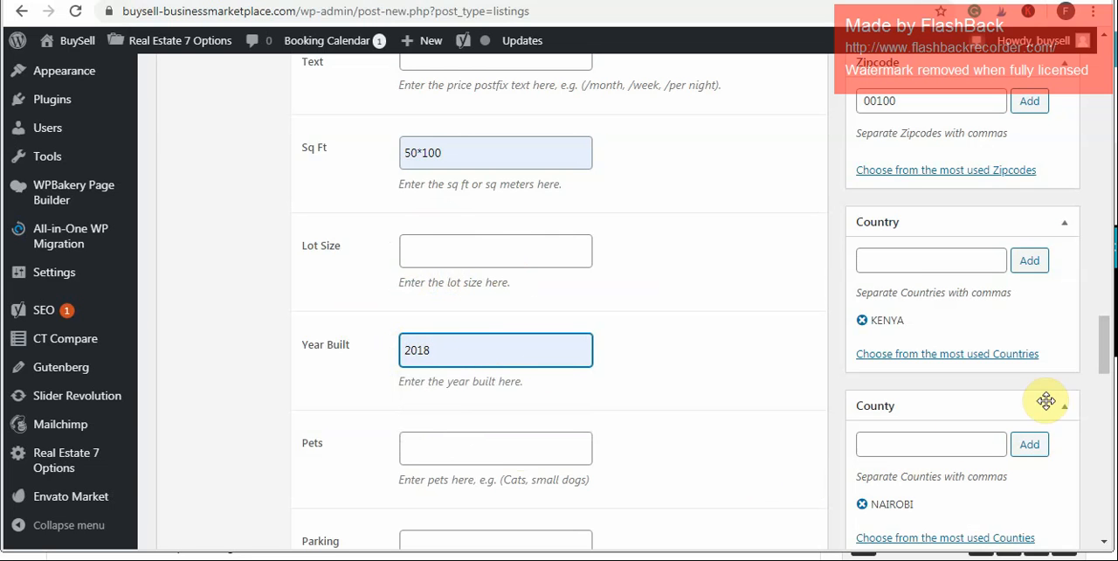
# - Review the remaining listing information fields from Pets to Owner/Agent Notes, the Yoast SEO focus keyphrase section and the Publish settings
pyautogui.scroll(-2, 1105, 384)
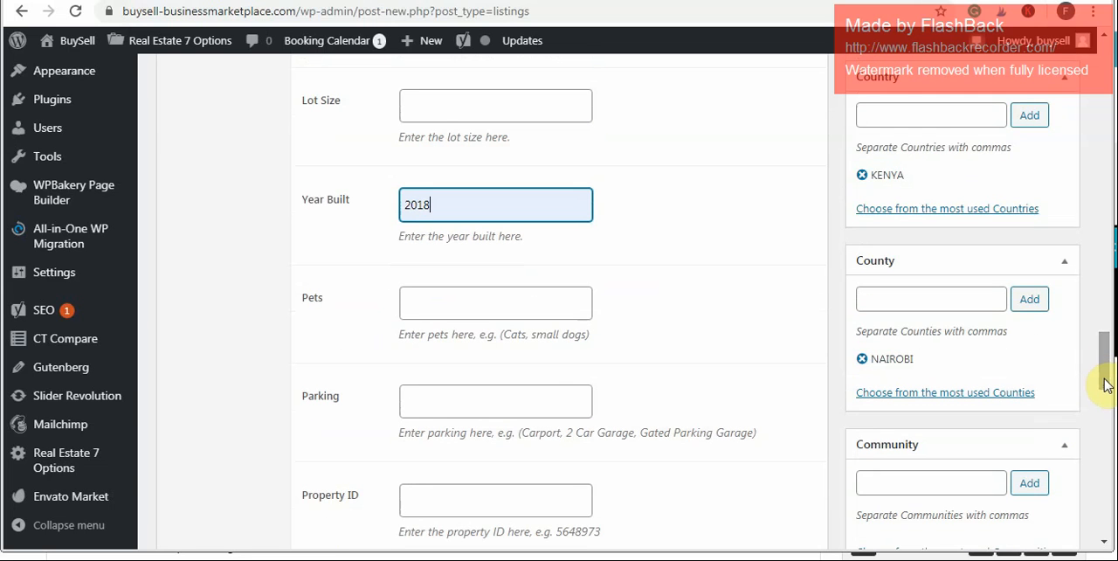
pyautogui.click(584, 328)
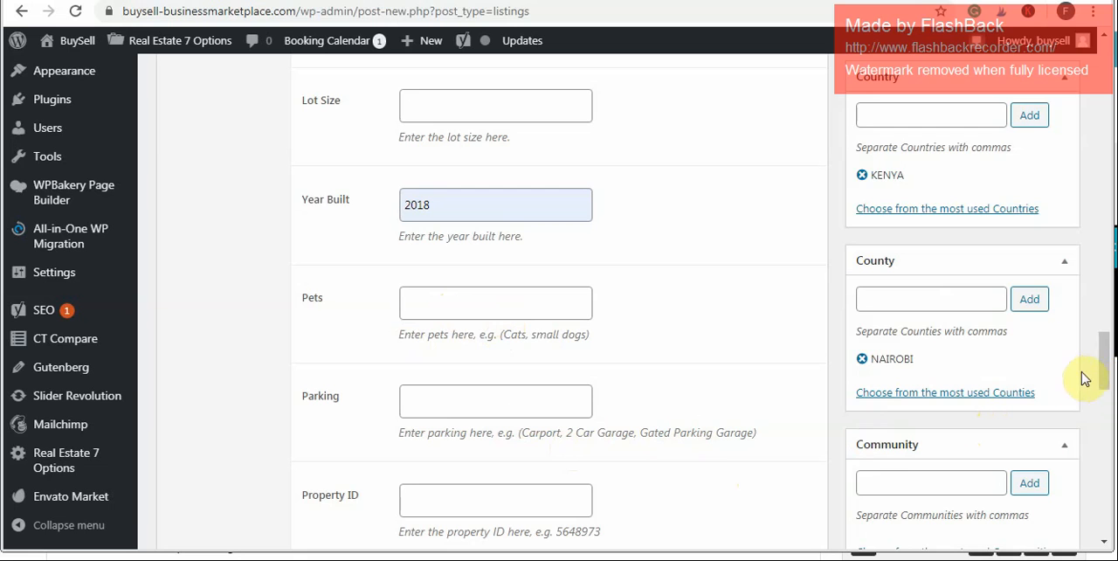
pyautogui.moveTo(1105, 376); pyautogui.dragTo(1105, 425)
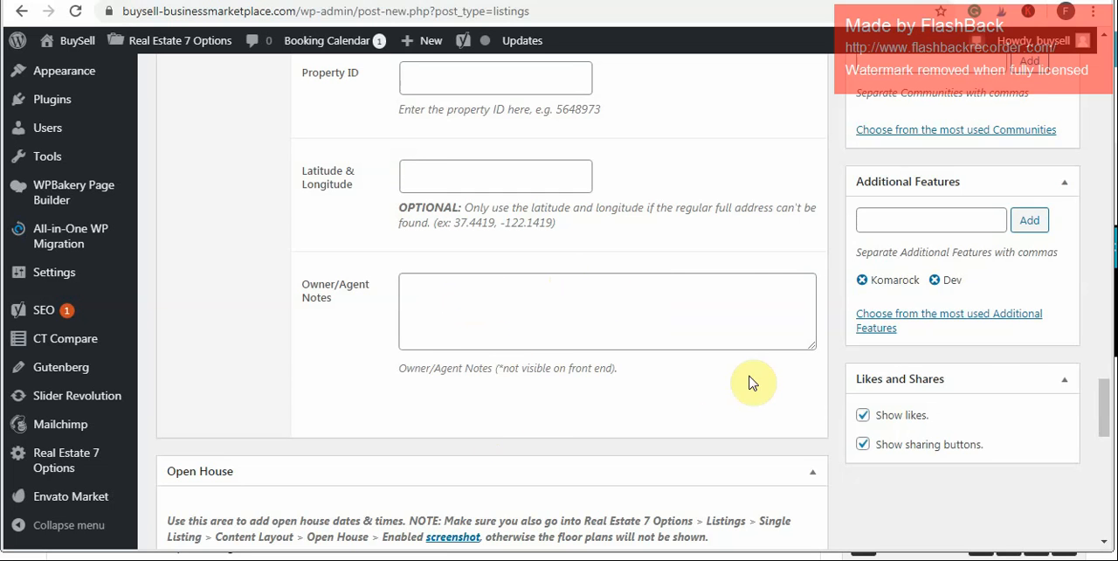
pyautogui.moveTo(1104, 405); pyautogui.dragTo(1111, 153)
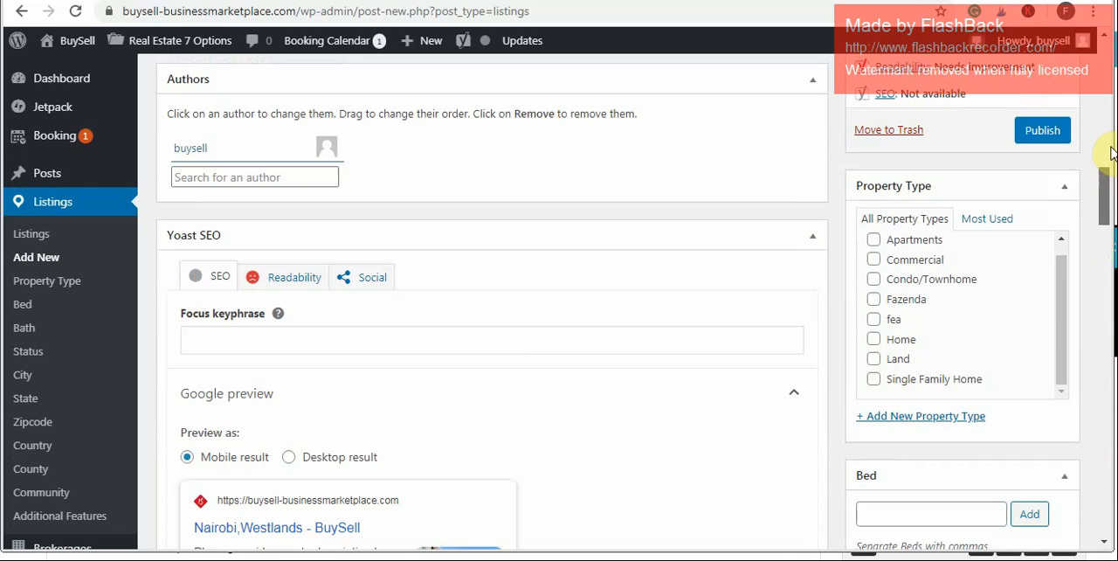
pyautogui.moveTo(1110, 153); pyautogui.dragTo(1106, 199)
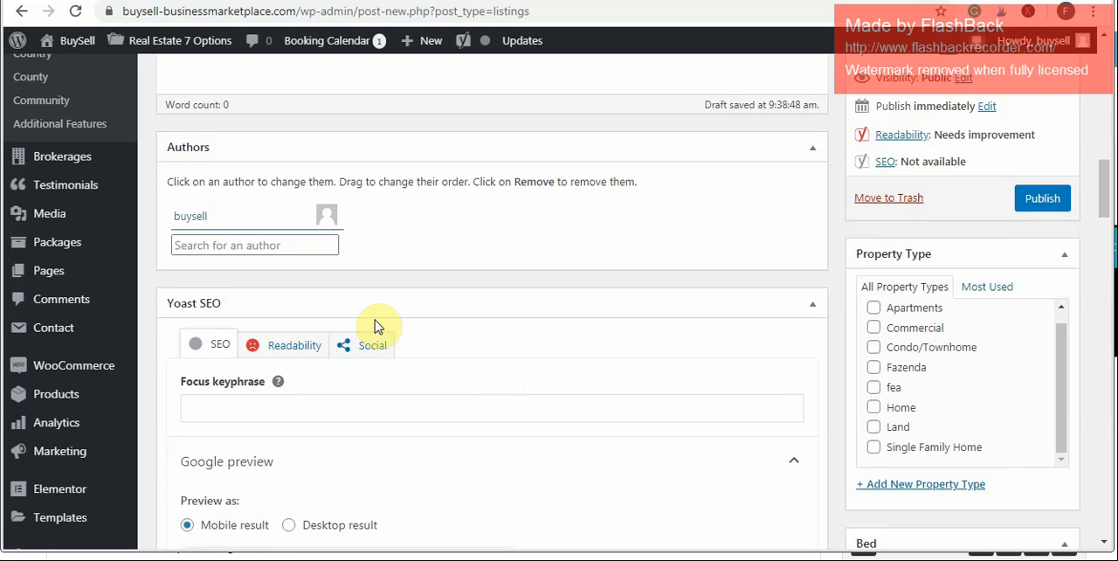
pyautogui.click(232, 415)
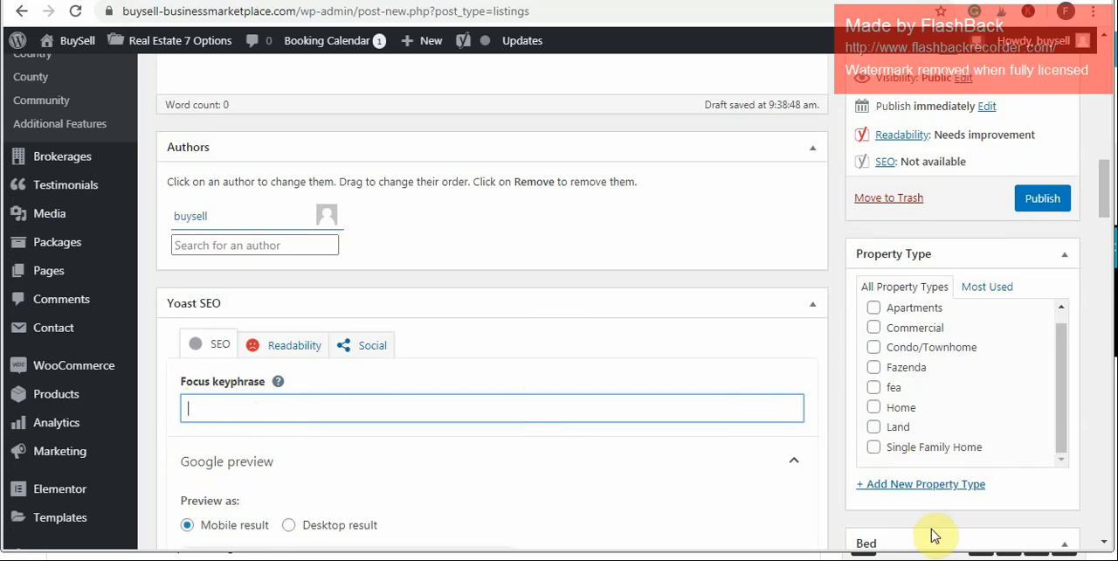
pyautogui.click(356, 511)
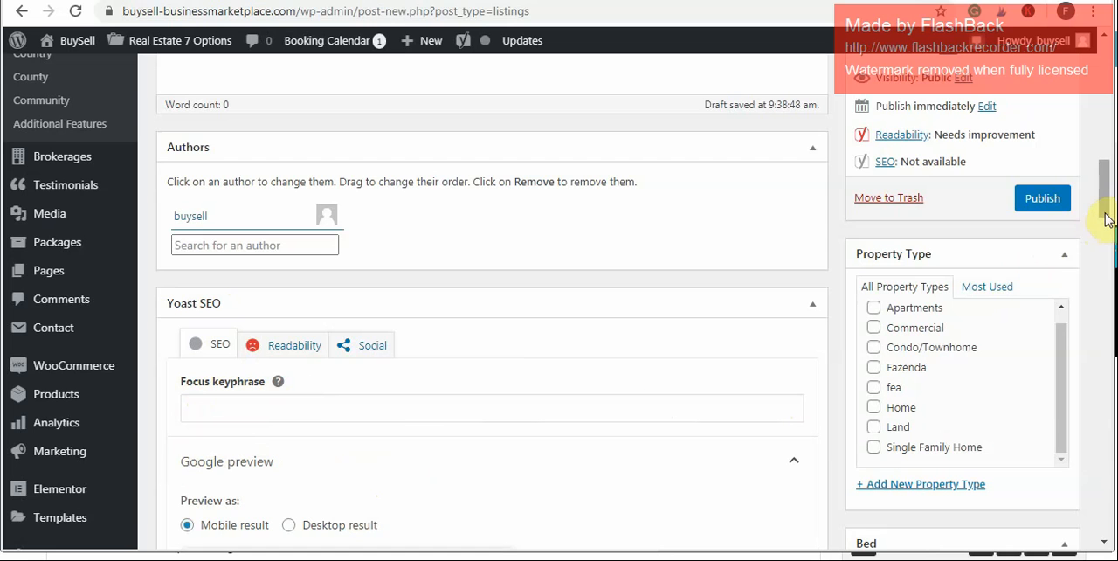
pyautogui.moveTo(1104, 208)
pyautogui.mouseDown()
pyautogui.moveTo(1105, 137)
pyautogui.moveTo(1106, 194)
pyautogui.mouseUp()
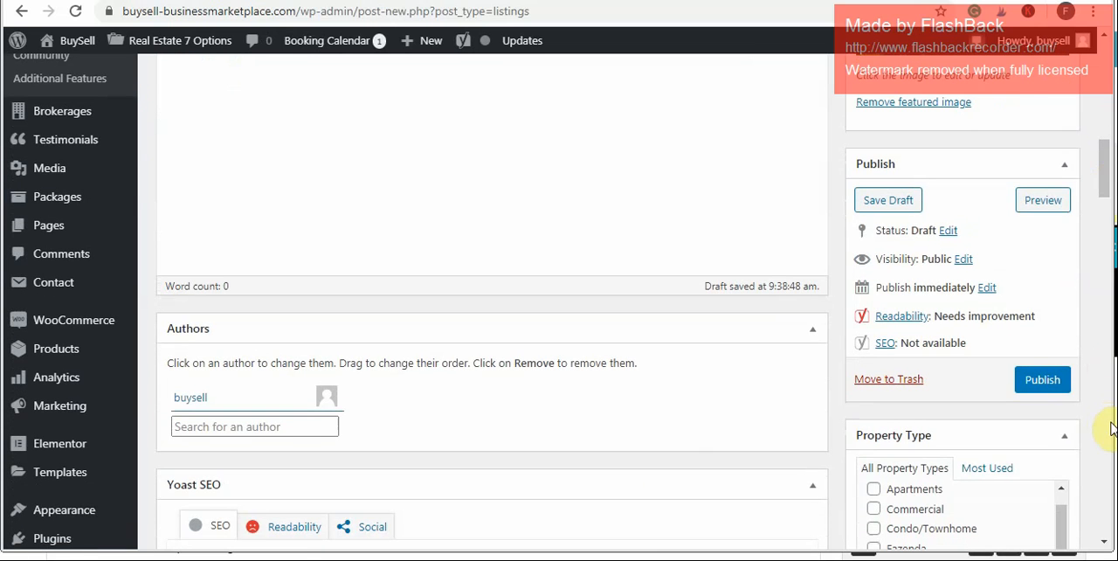